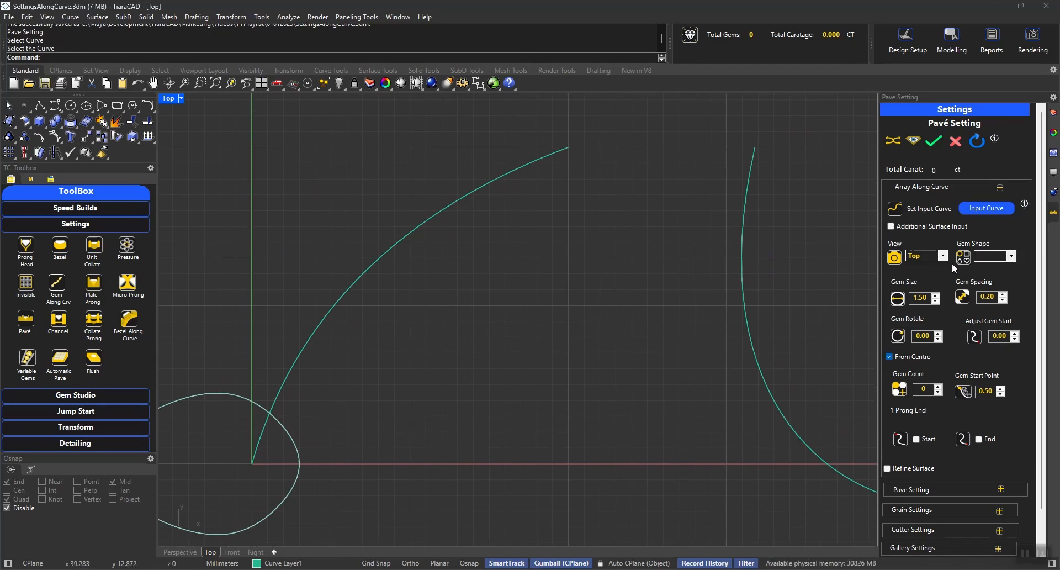
Array Round gems of size 1.30 along the input curve using the Top view.
click(941, 256)
click(919, 267)
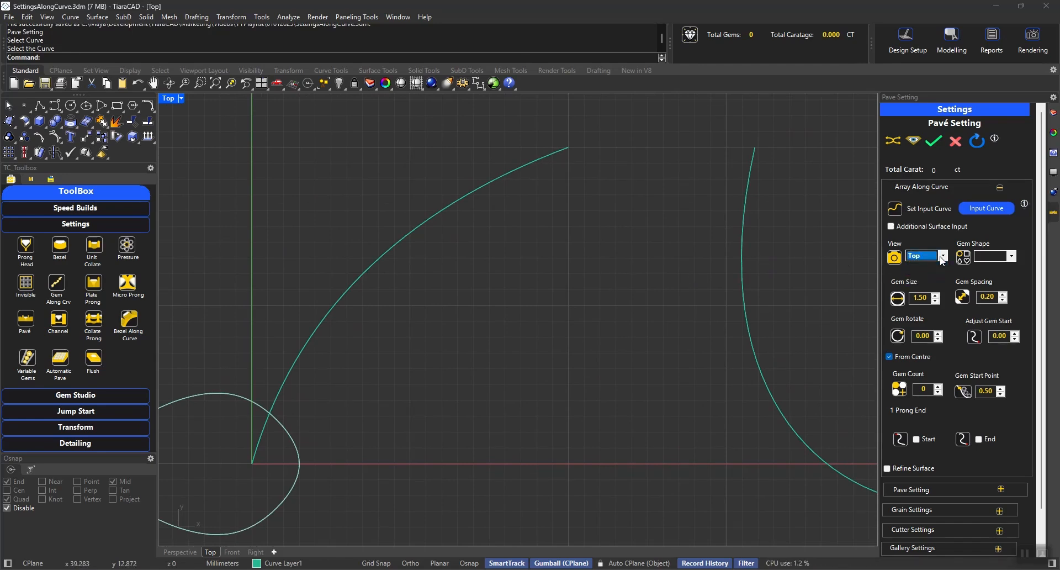
click(996, 257)
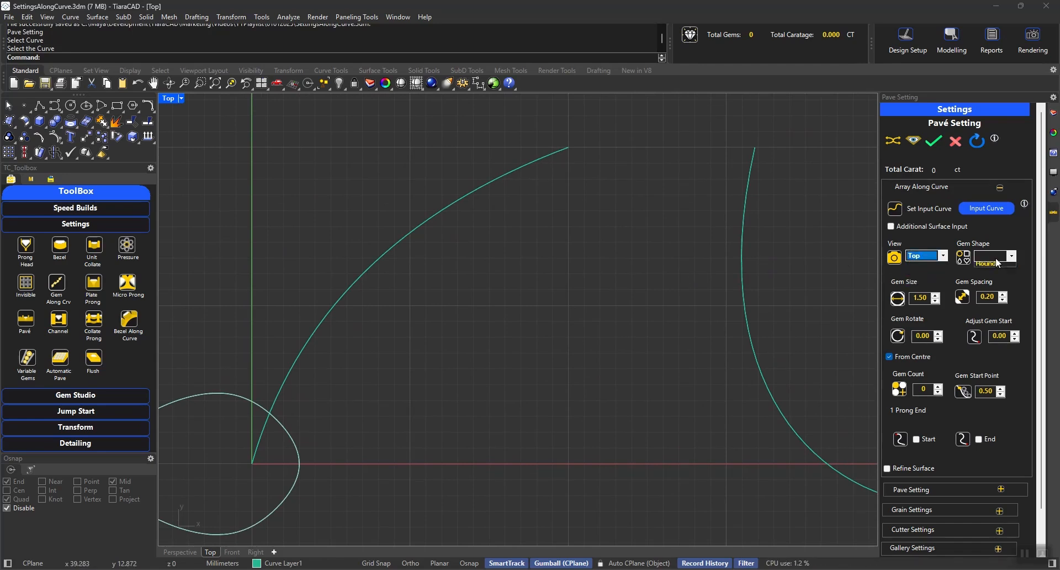
click(912, 297)
double_click(921, 297)
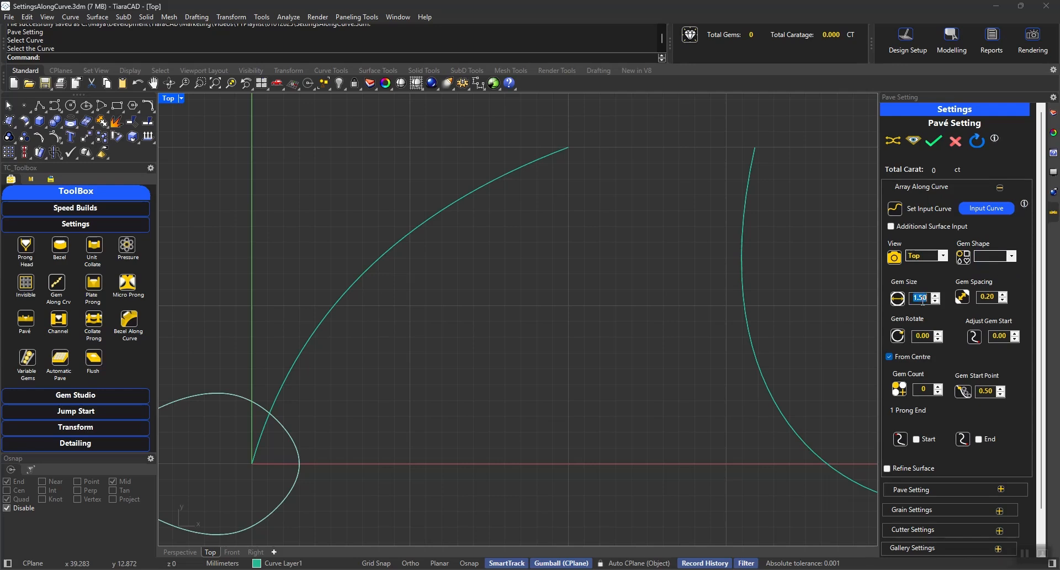
text(1.30)
click(992, 256)
click(991, 267)
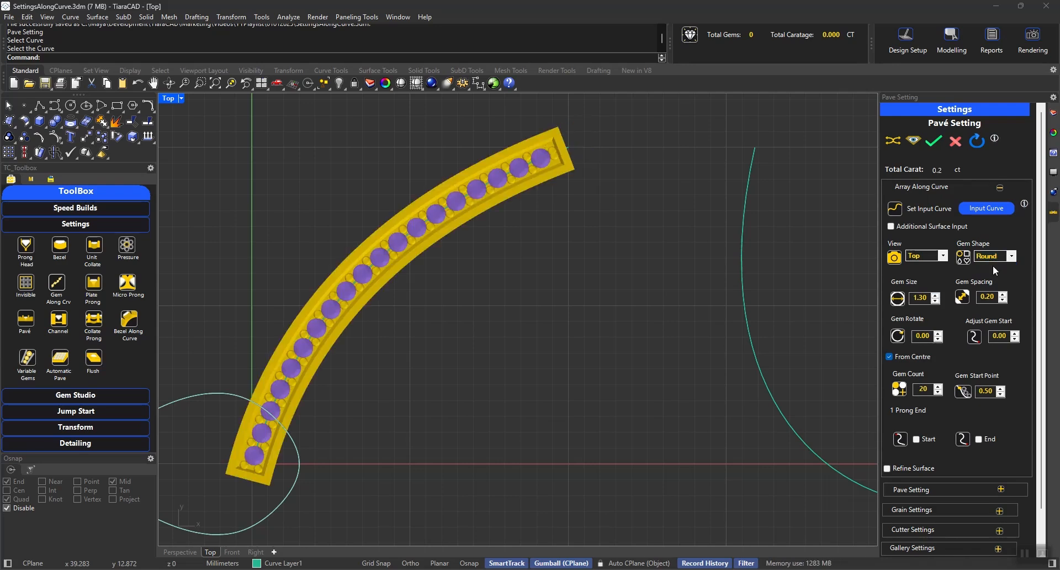
Switch to the Perspective view and examine the pavé gems, prongs and walls up close.
click(180, 552)
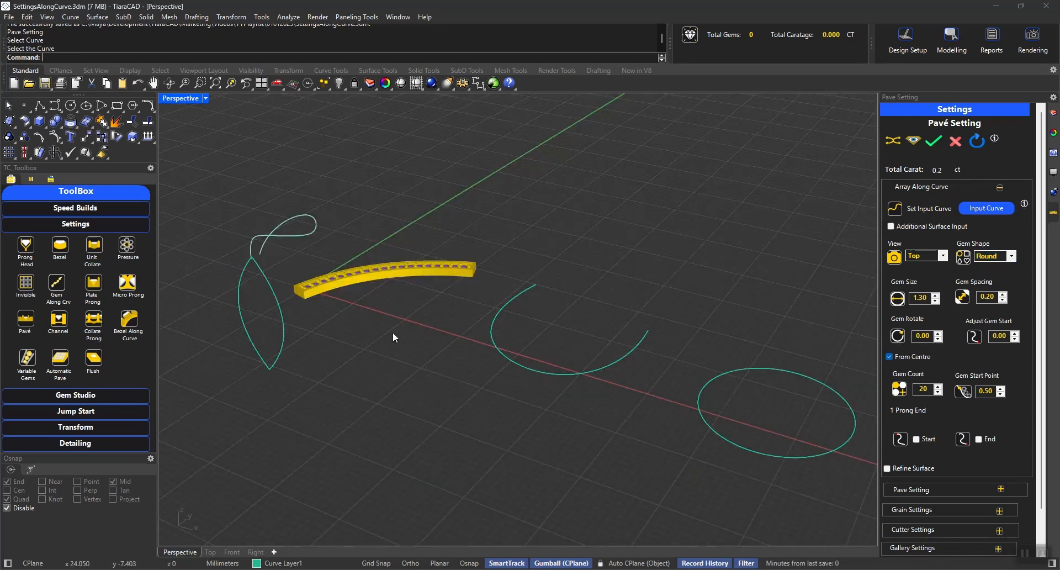
right_drag(393, 336, 634, 348)
scroll(454, 331, up, 12)
scroll(634, 253, down, 8)
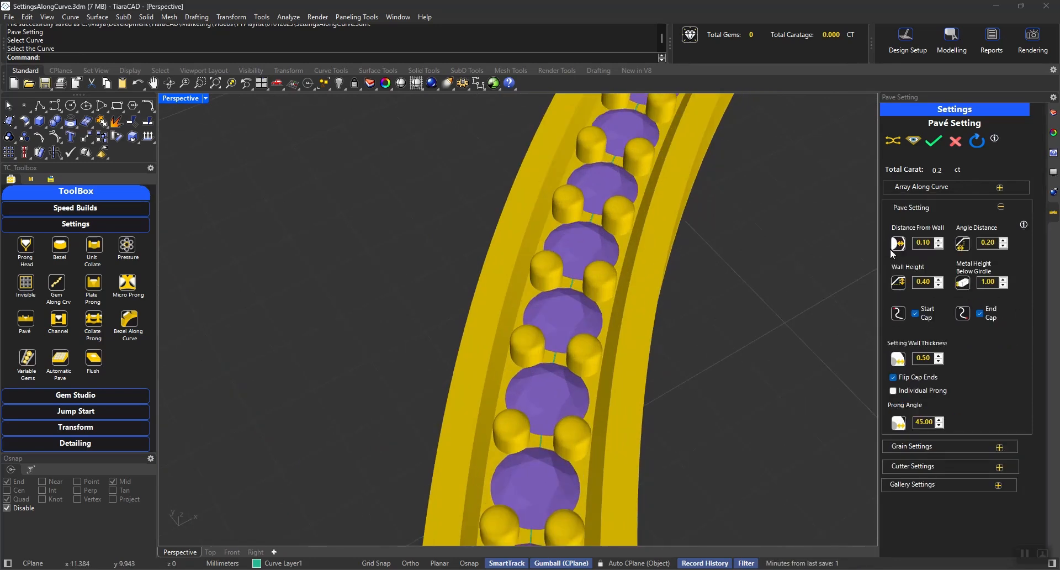
Try a 0.15 distance from wall, a larger angle distance and a 0.45 wall height, restoring 0.10, 0.20 and 0.40.
click(939, 240)
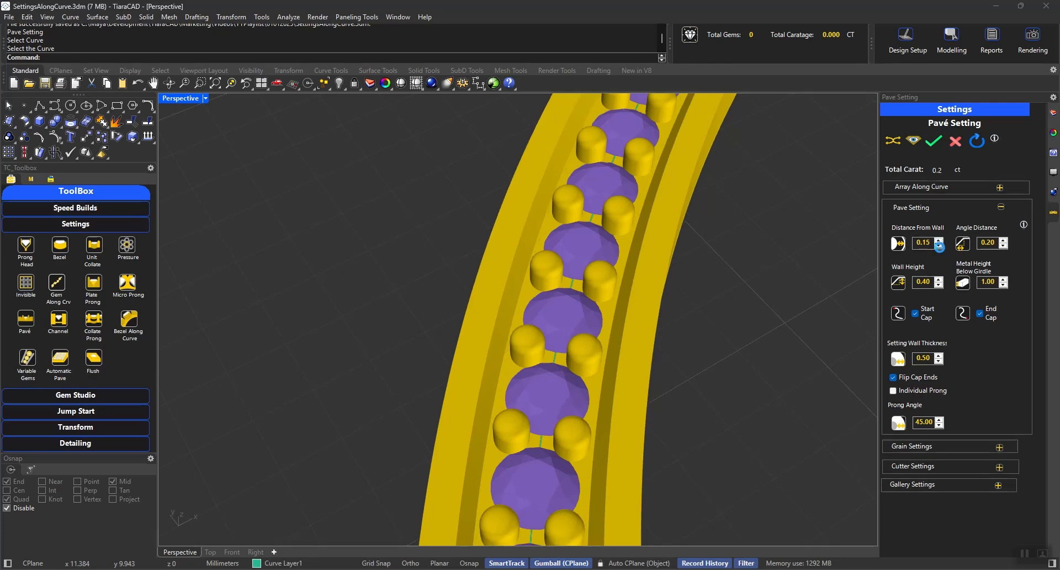
click(938, 246)
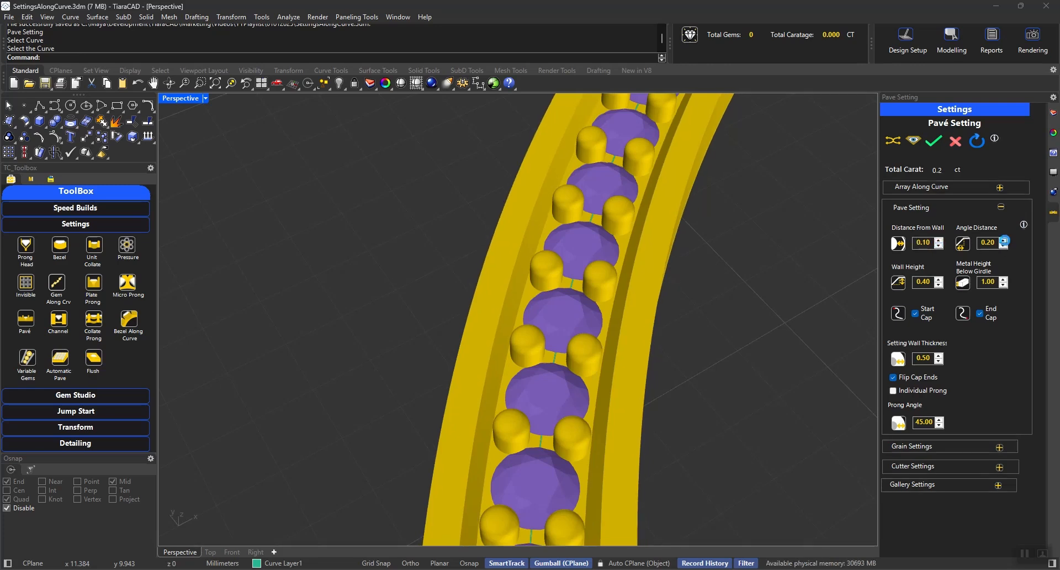
click(1003, 241)
click(1002, 246)
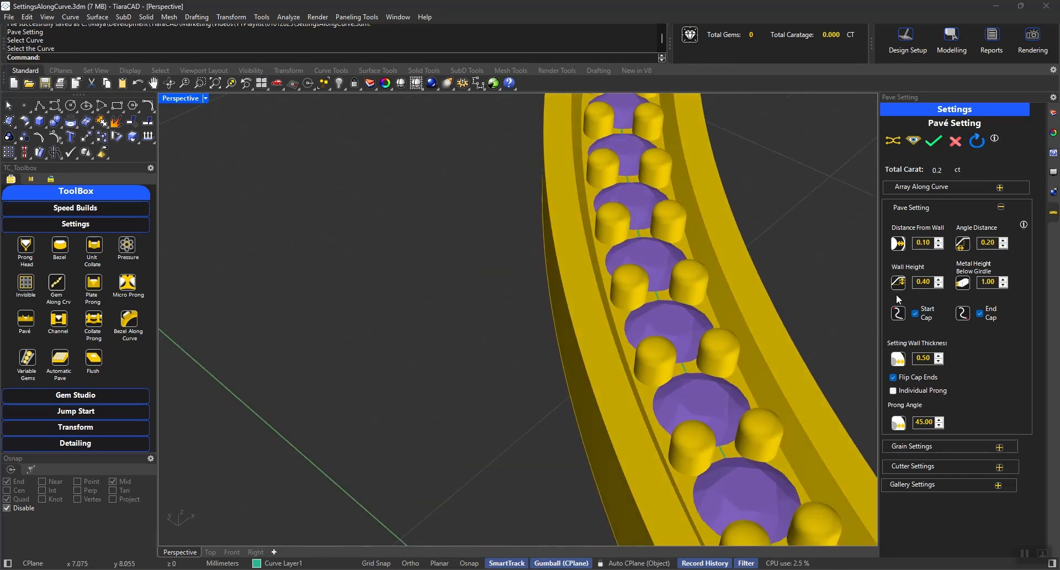
click(939, 279)
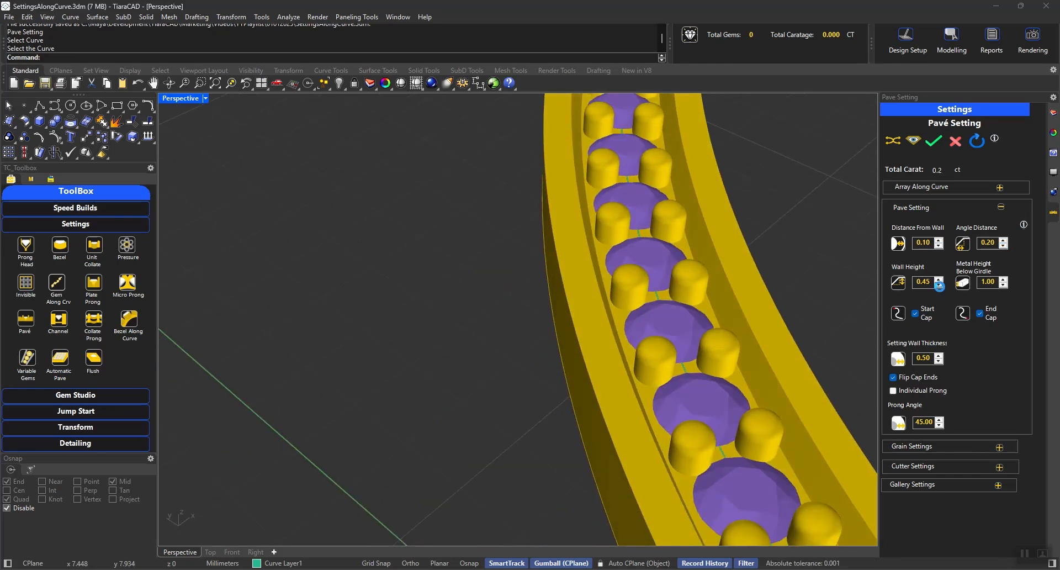
click(938, 285)
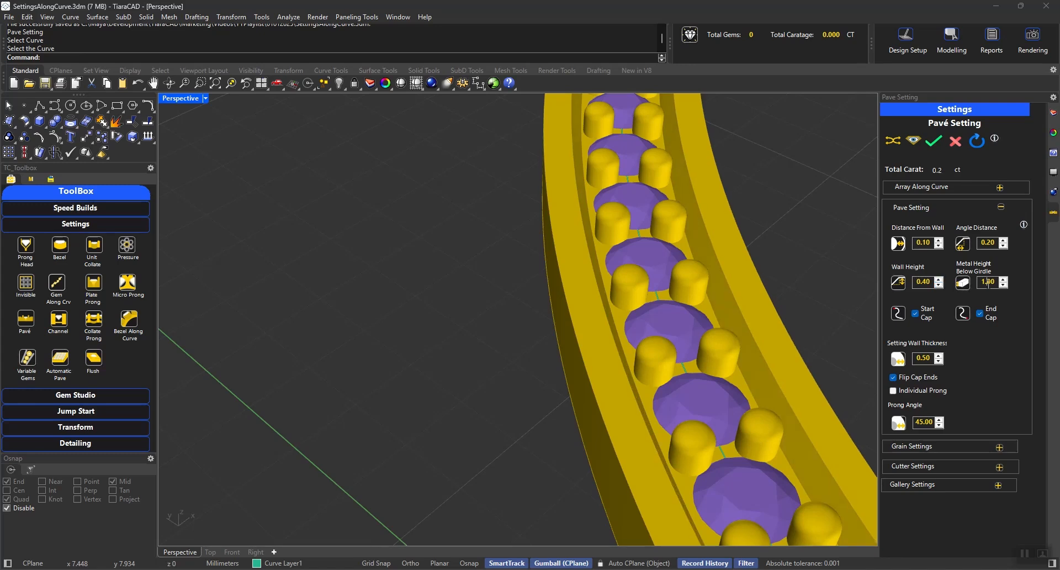
Set the pavé setting's metal height below the girdle to 0.70.
scroll(470, 365, down, 6)
right_drag(585, 377, 617, 359)
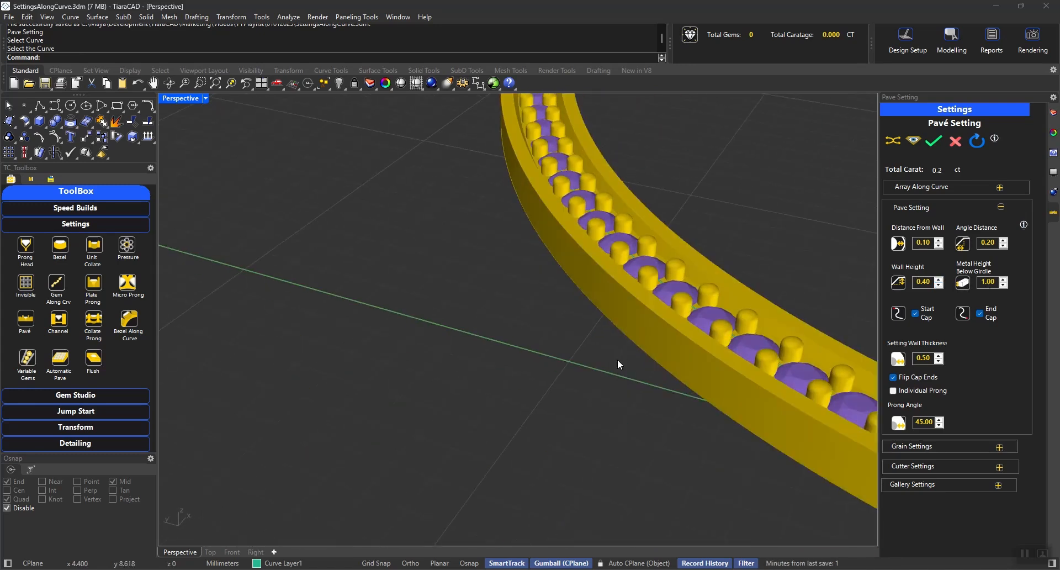
double_click(987, 282)
key(BackSpace)
right_drag(807, 258, 707, 290)
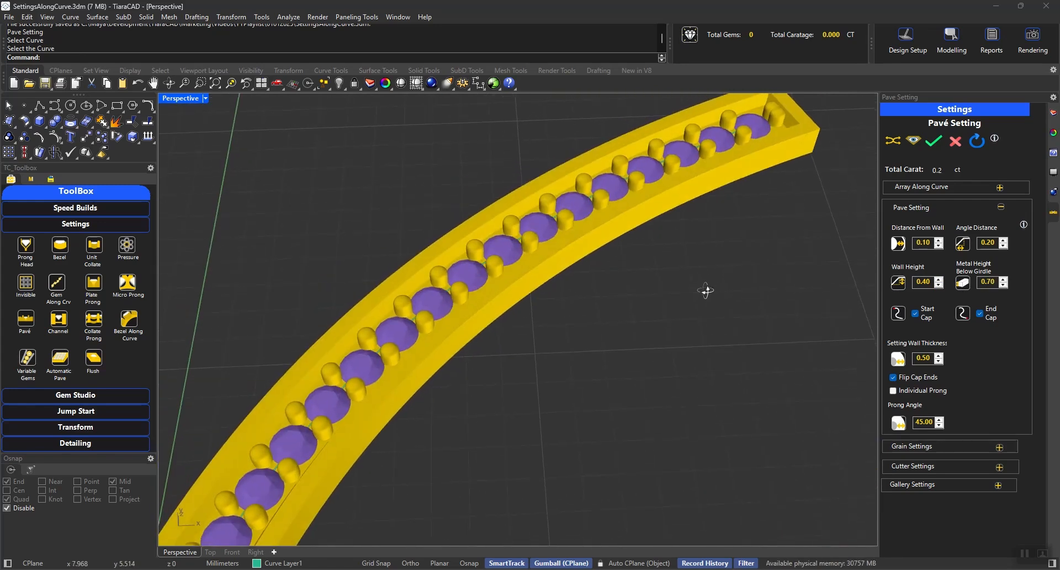
Enable Taper for the round grains in the grain settings.
click(910, 207)
click(920, 232)
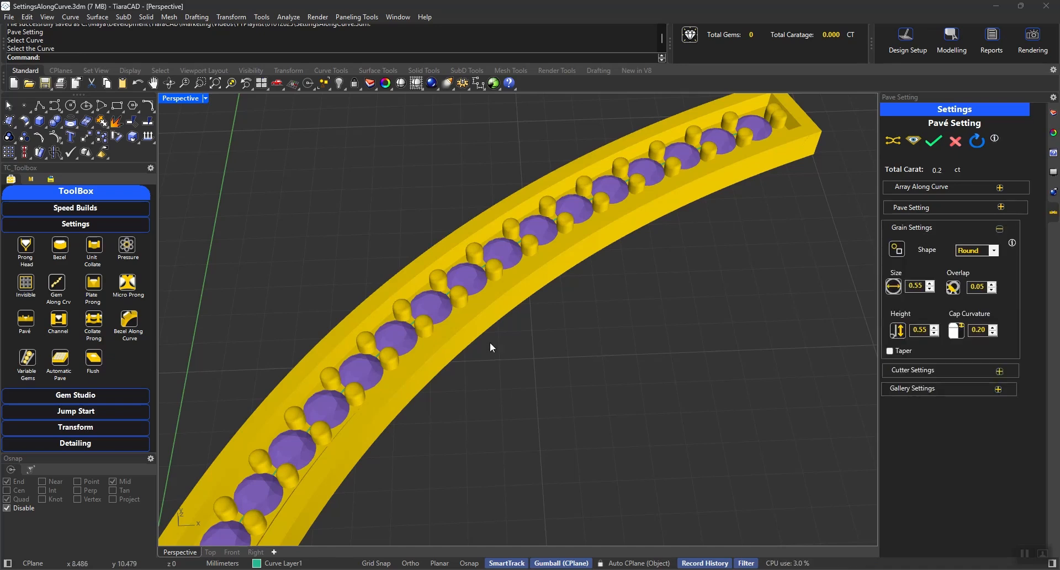
shift+right_drag(504, 333, 683, 307)
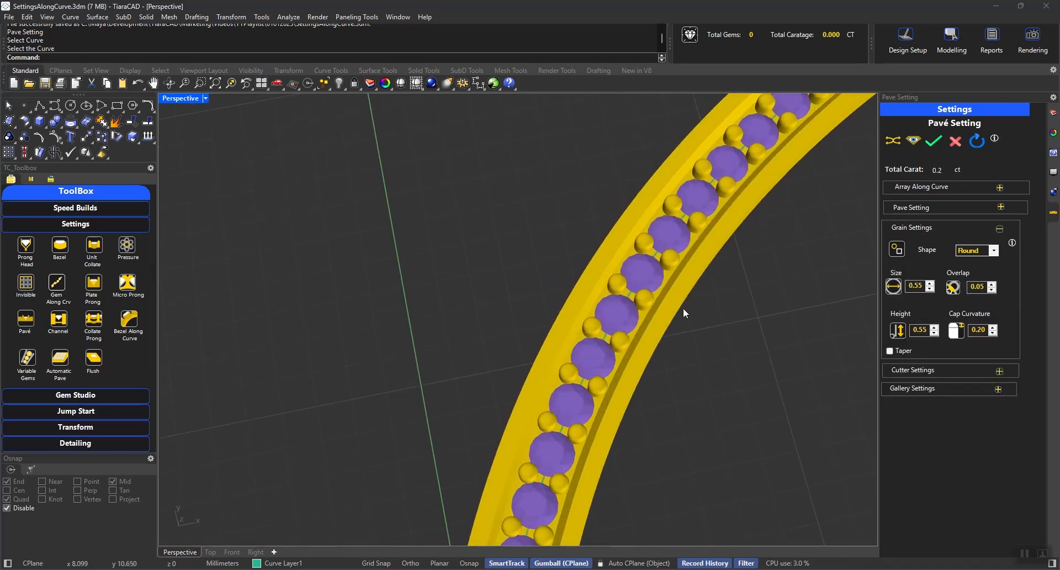
scroll(607, 276, up, 5)
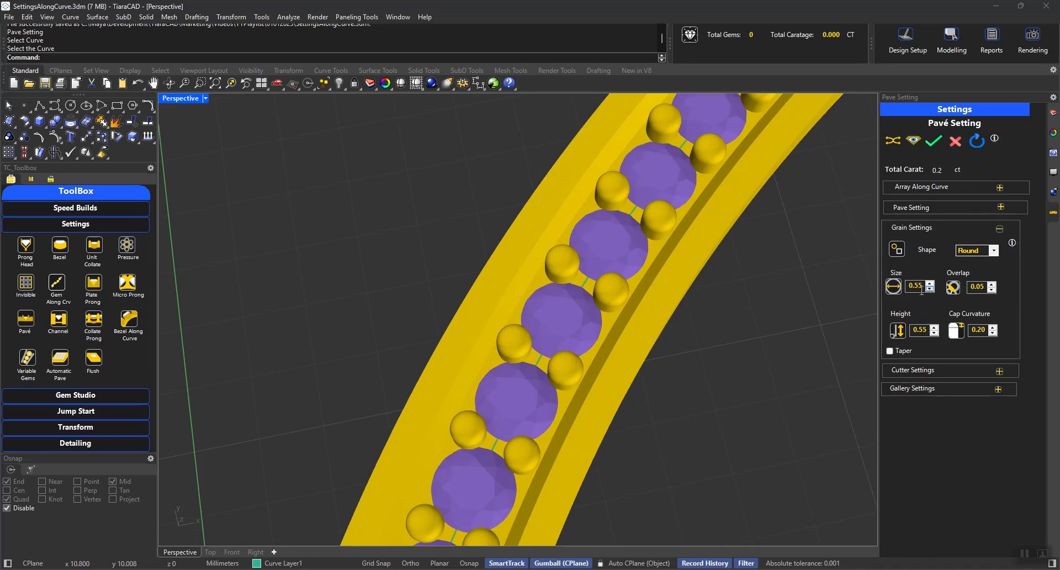
click(986, 254)
click(889, 351)
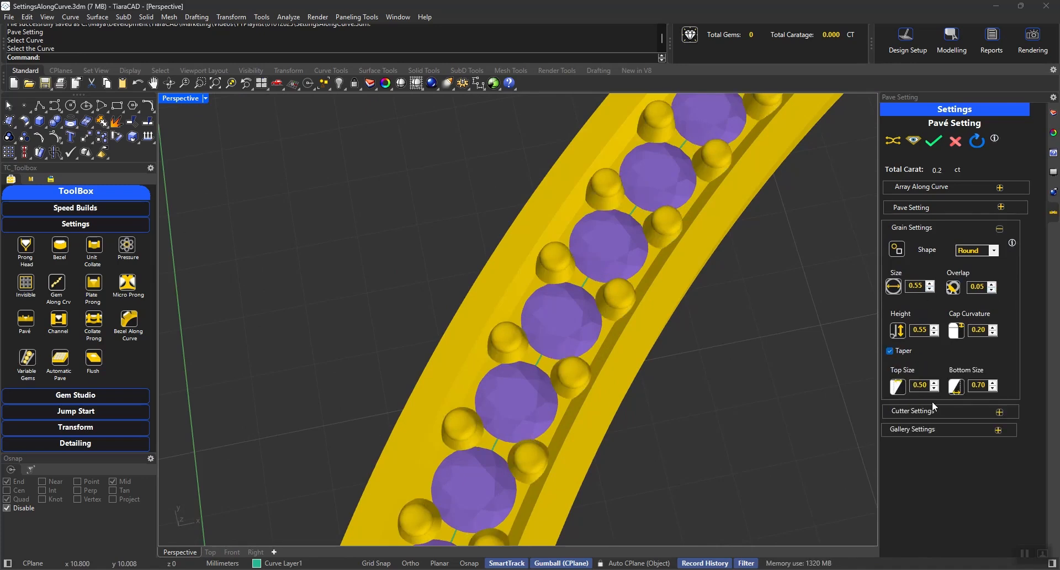
Try the Square grain shape on the tapered prongs and restore the Round shape.
click(985, 251)
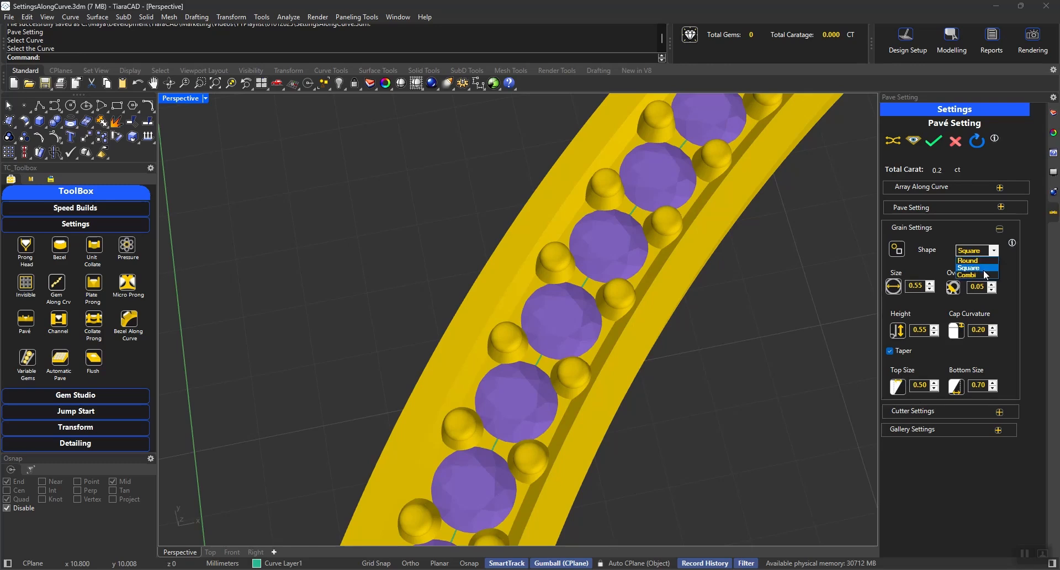
click(984, 268)
click(991, 252)
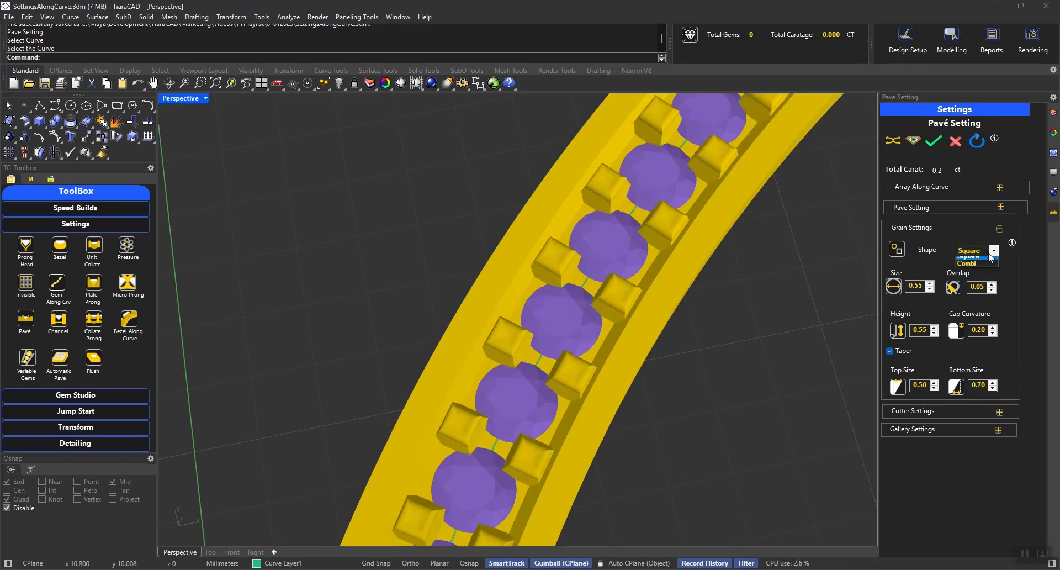
click(986, 256)
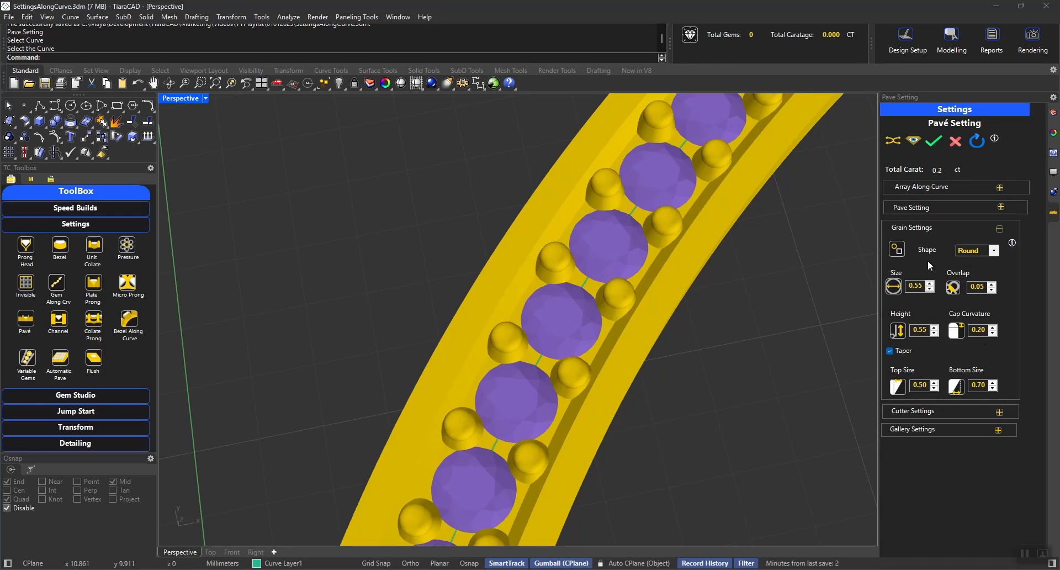
click(913, 227)
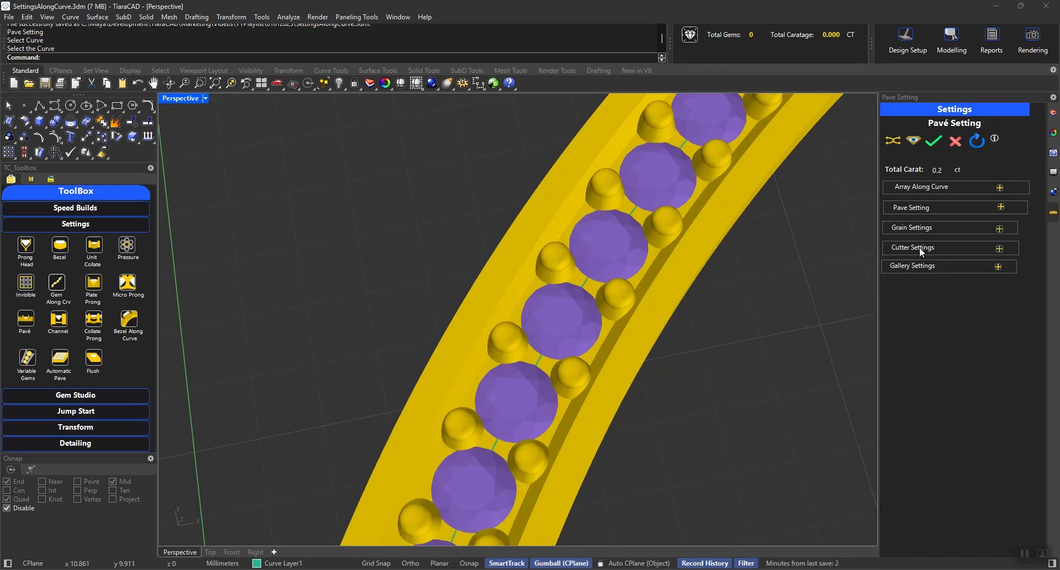
Show the gem cutters with a Square bottom shape and set their bottom depth to 1.00.
click(919, 247)
right_drag(655, 431, 729, 331)
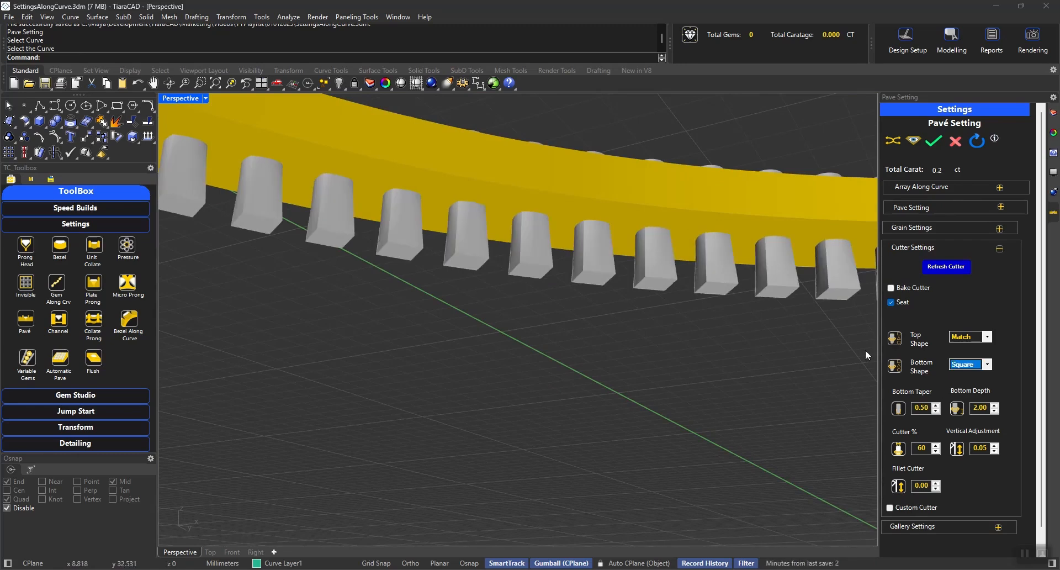
double_click(977, 407)
text(1)
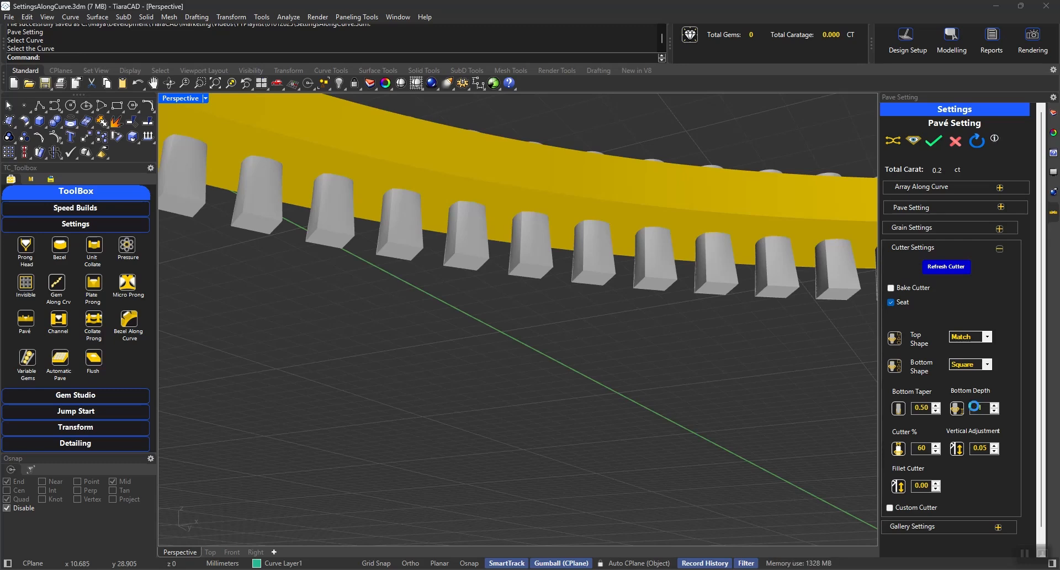
key(Return)
right_drag(696, 296, 691, 273)
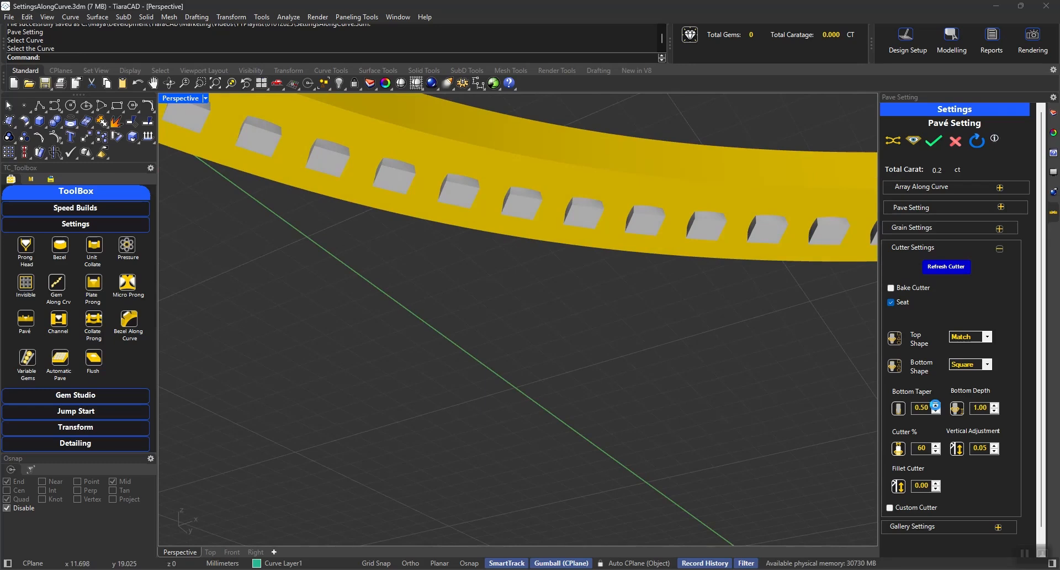
Set the gem cutters' bottom taper to 2 and close the cutter settings.
double_click(921, 407)
text(2)
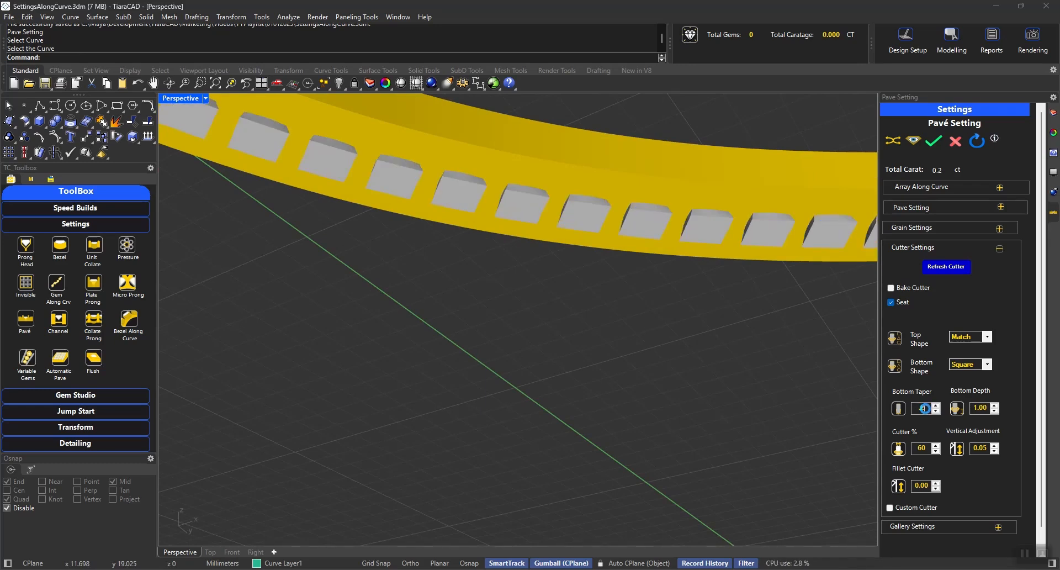
click(916, 251)
right_drag(669, 214, 695, 420)
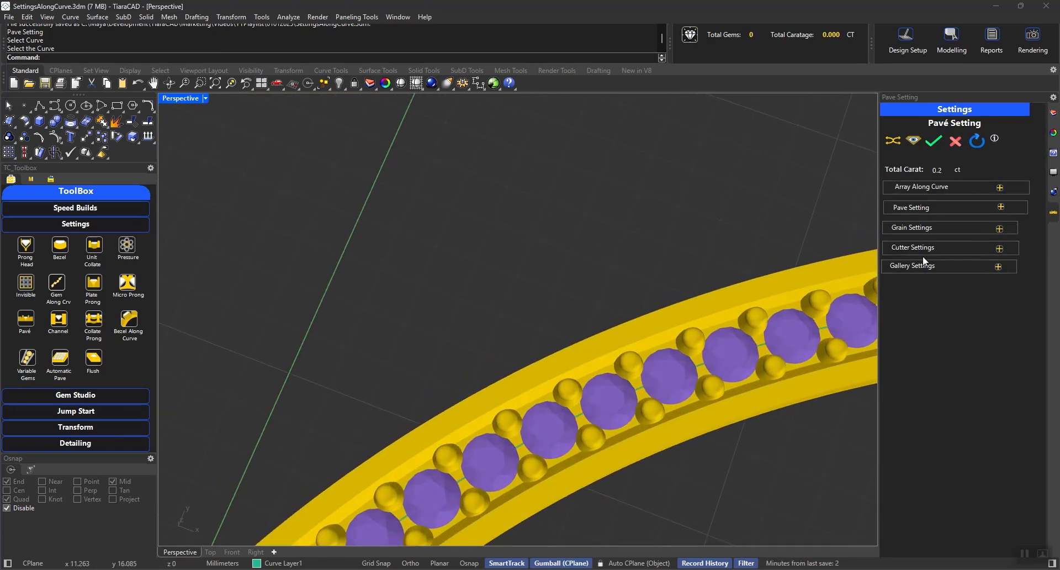
Generate the pavé setting, then group and hide all its gems, prongs and metal parts.
click(933, 141)
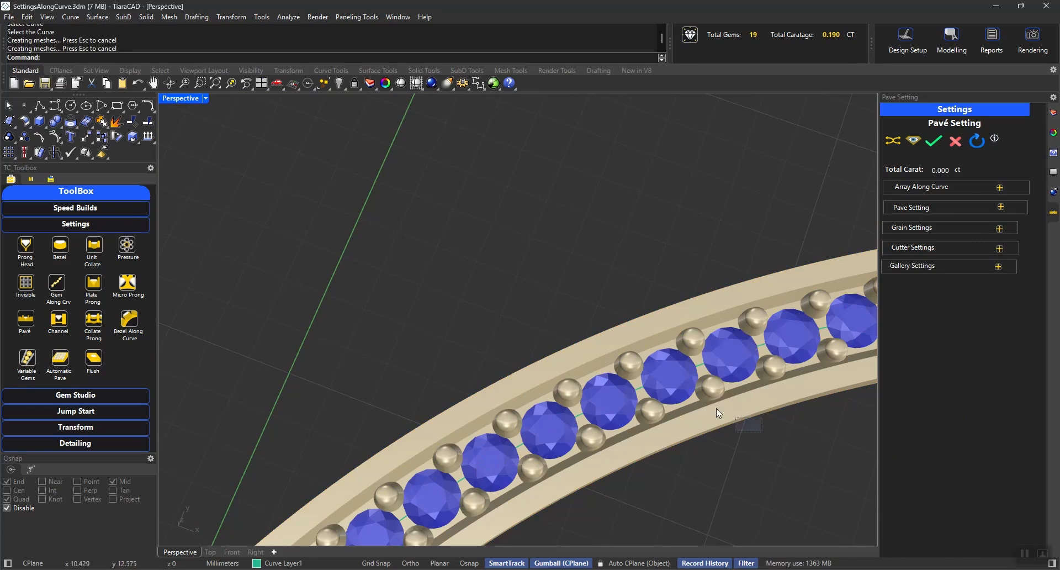
key(ctrl+a)
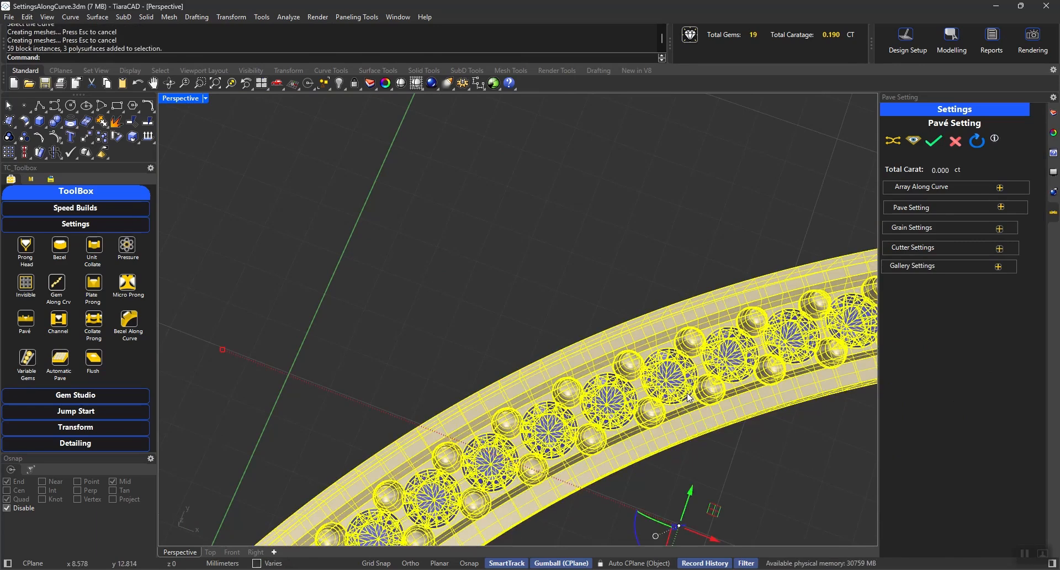
key(ctrl+g)
key(ctrl+h)
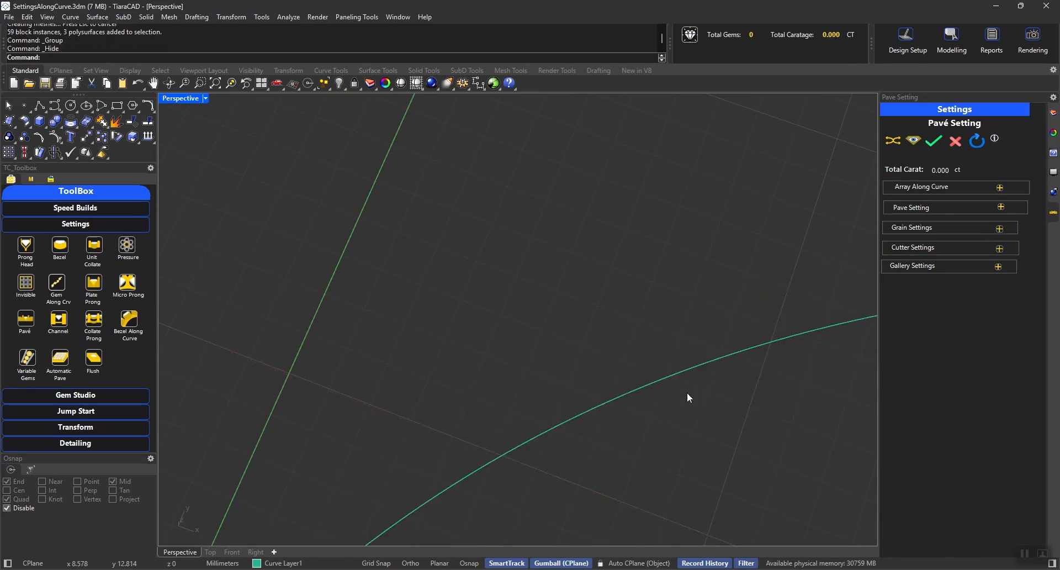
Preview a new pavé setting along the same curve with Round gems.
click(938, 187)
click(769, 344)
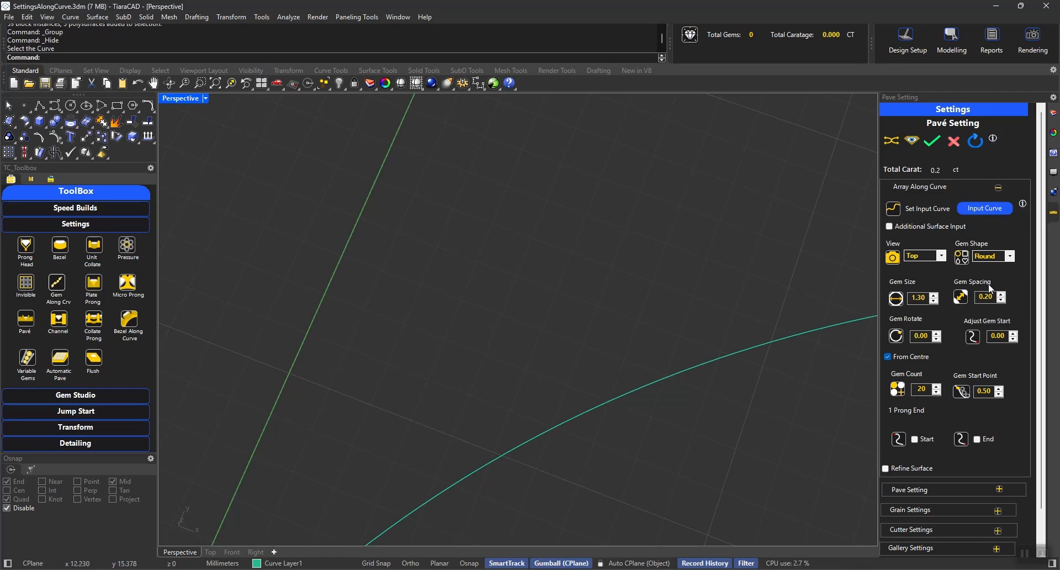
click(991, 266)
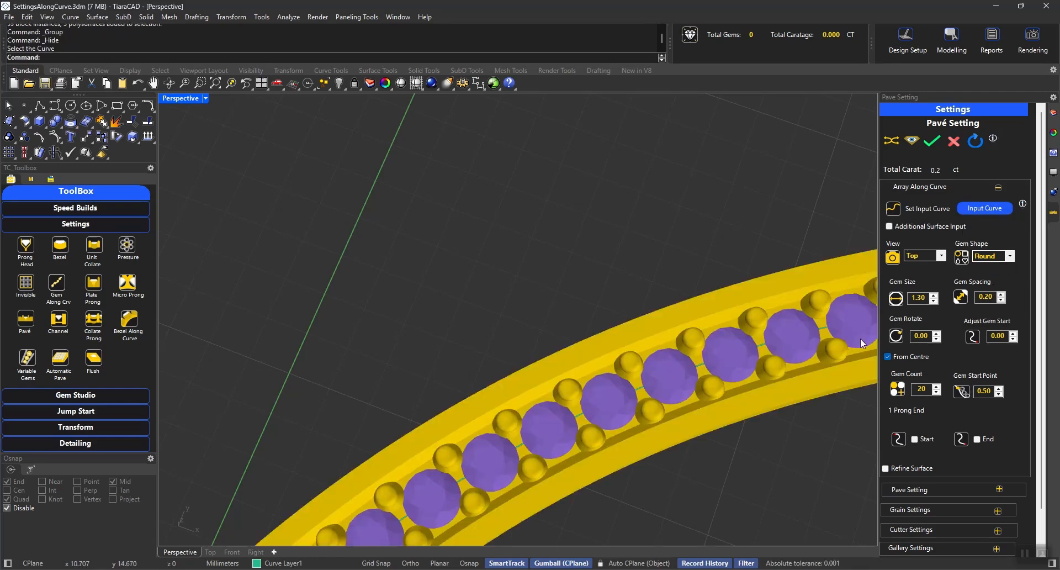
Enable Individual Prong in the new setting's pavé options.
click(928, 187)
click(916, 206)
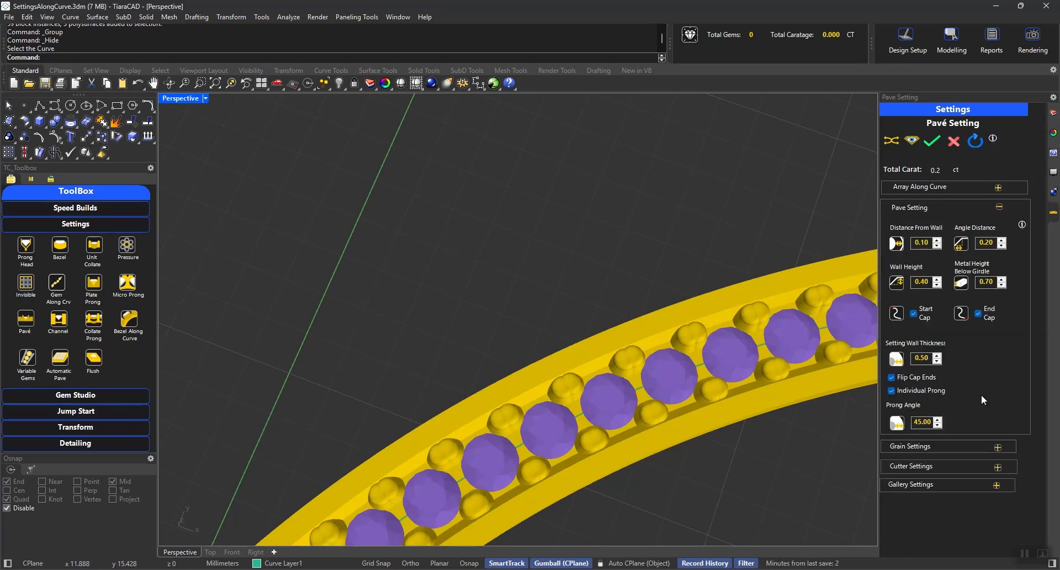
scroll(700, 301, down, 3)
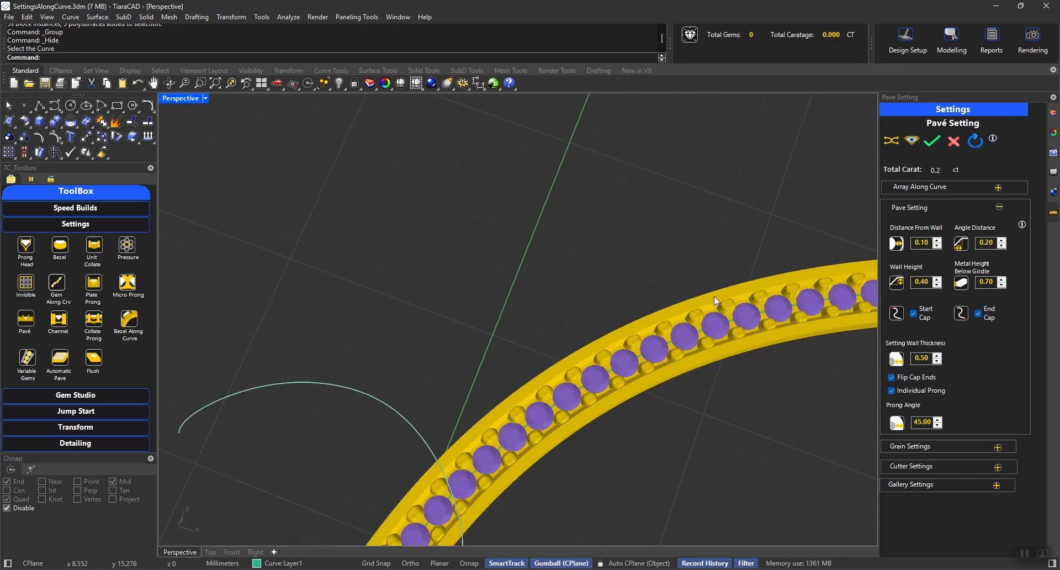
Turn off the grain taper and set the grain size to 0.45 for the individual prongs.
click(912, 207)
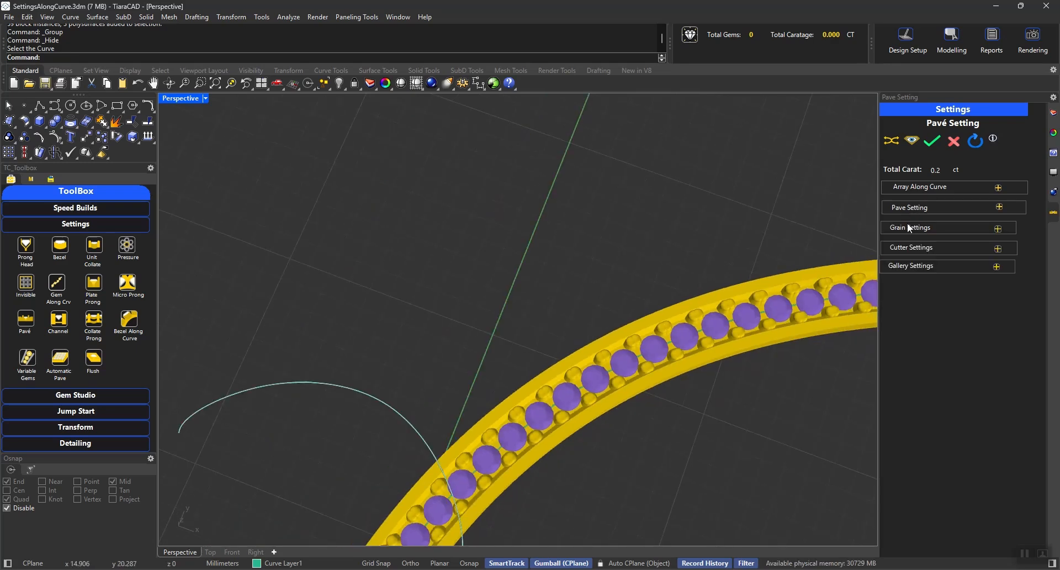
click(911, 227)
scroll(644, 416, up, 3)
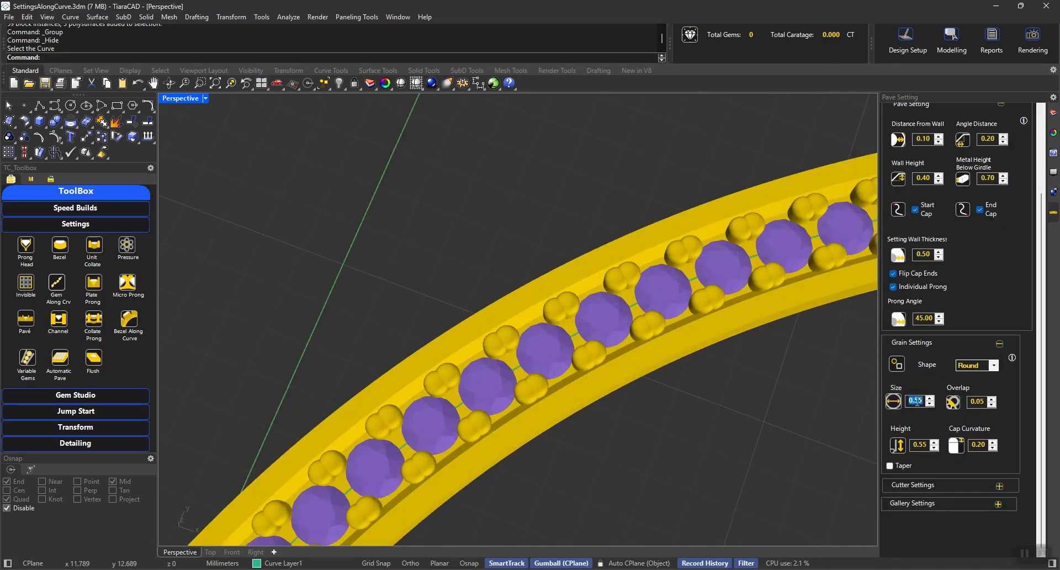
key(BackSpace)
key(Return)
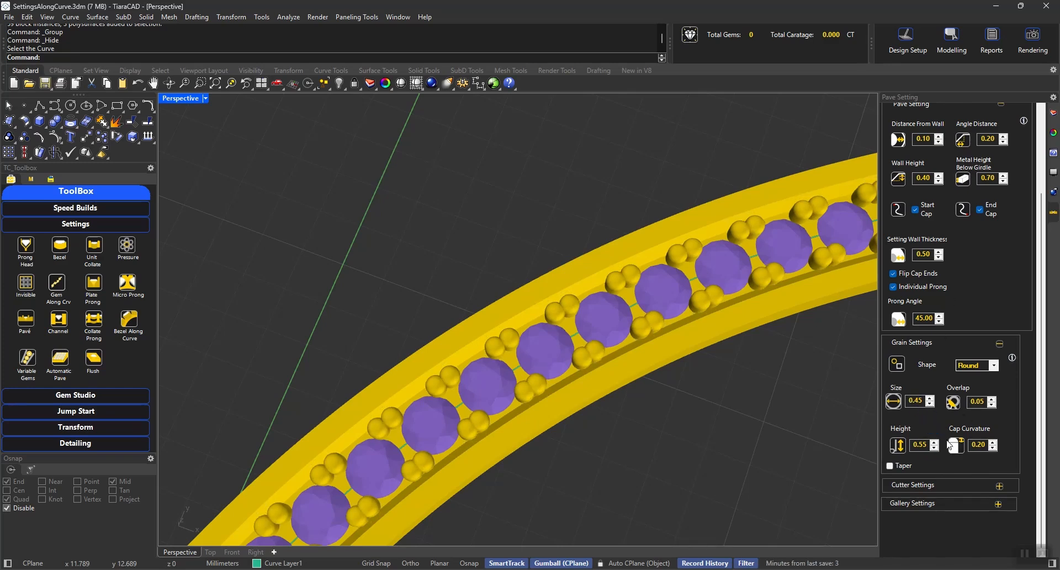
Set the prong angle to 50 and generate the pavé setting with individual prongs.
double_click(922, 316)
text(50)
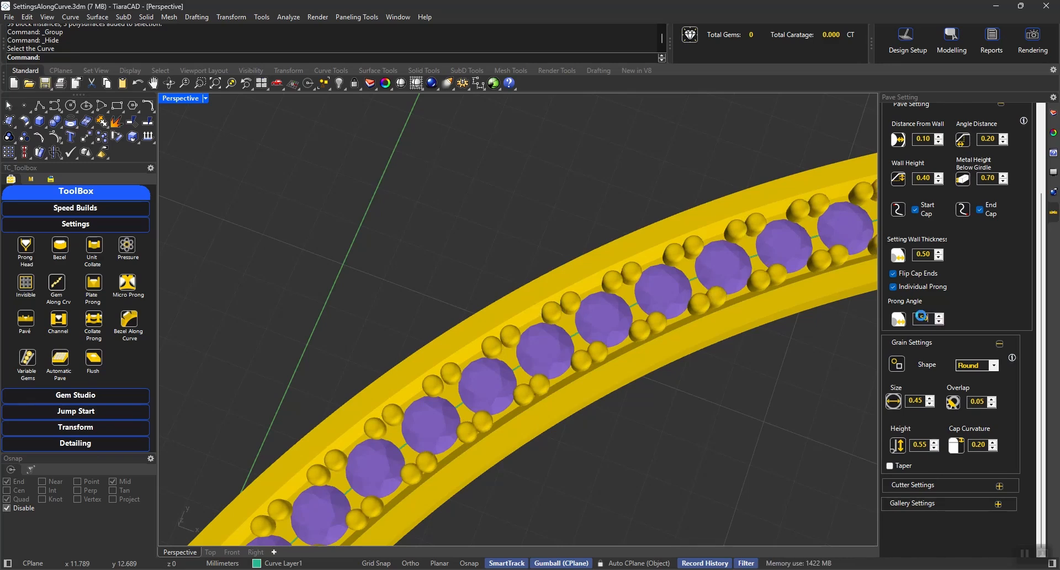
right_click(520, 379)
right_drag(520, 379, 608, 359)
scroll(639, 257, up, 6)
right_drag(639, 257, 641, 395)
scroll(691, 324, down, 5)
scroll(635, 237, down, 5)
scroll(568, 270, up, 6)
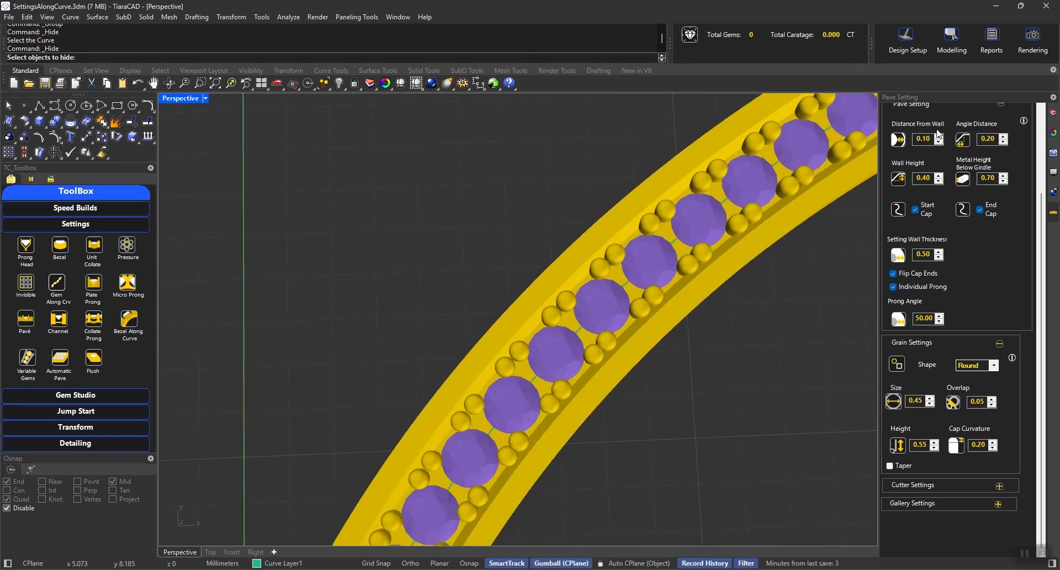
click(1039, 145)
click(935, 142)
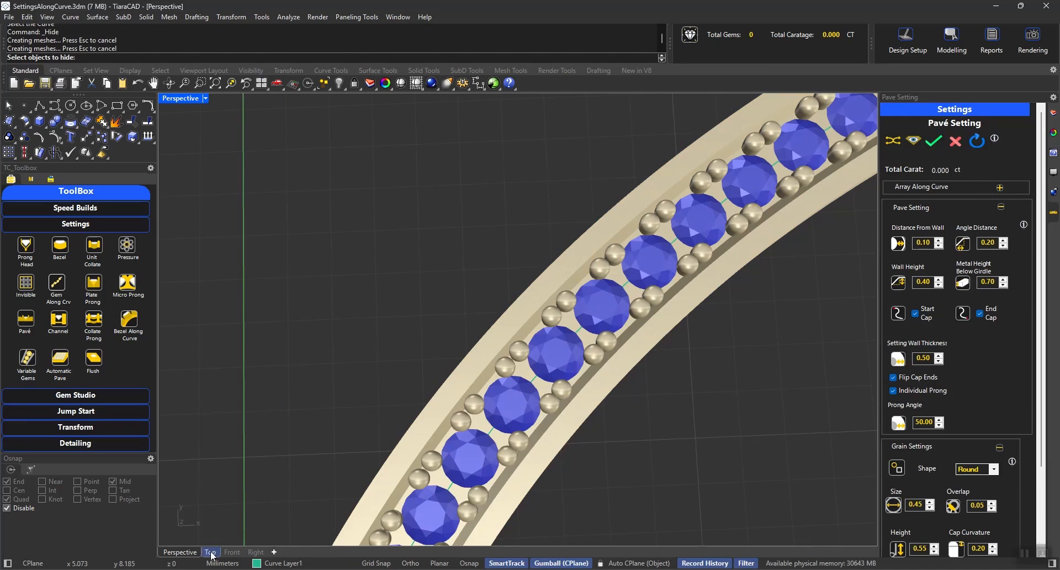
Replace the finished setting in view with the hidden cylindrical surface and start a pavé setting on its teardrop-like curve.
drag(709, 399, 622, 317)
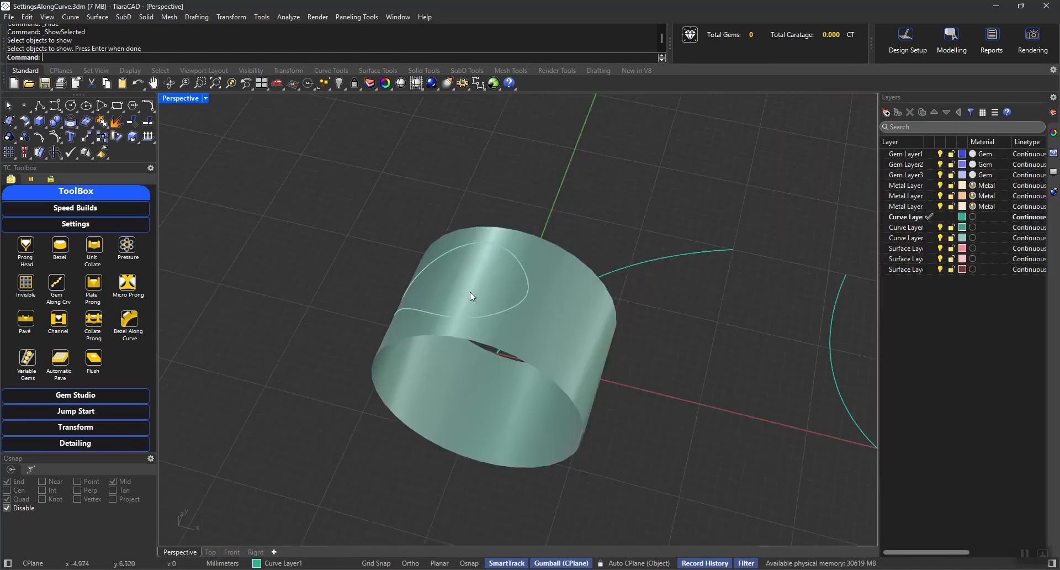
right_drag(469, 292, 525, 309)
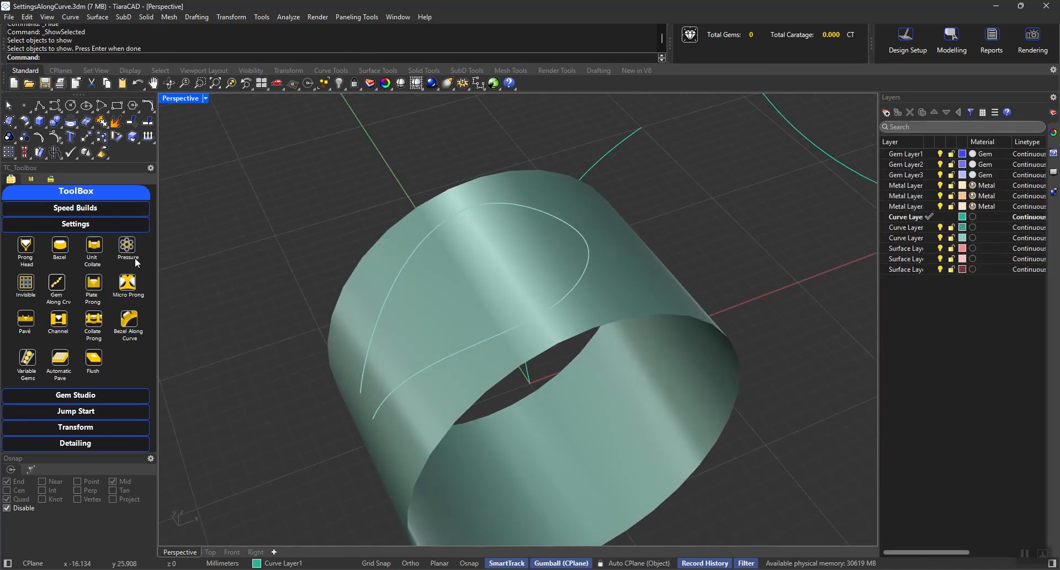
click(25, 322)
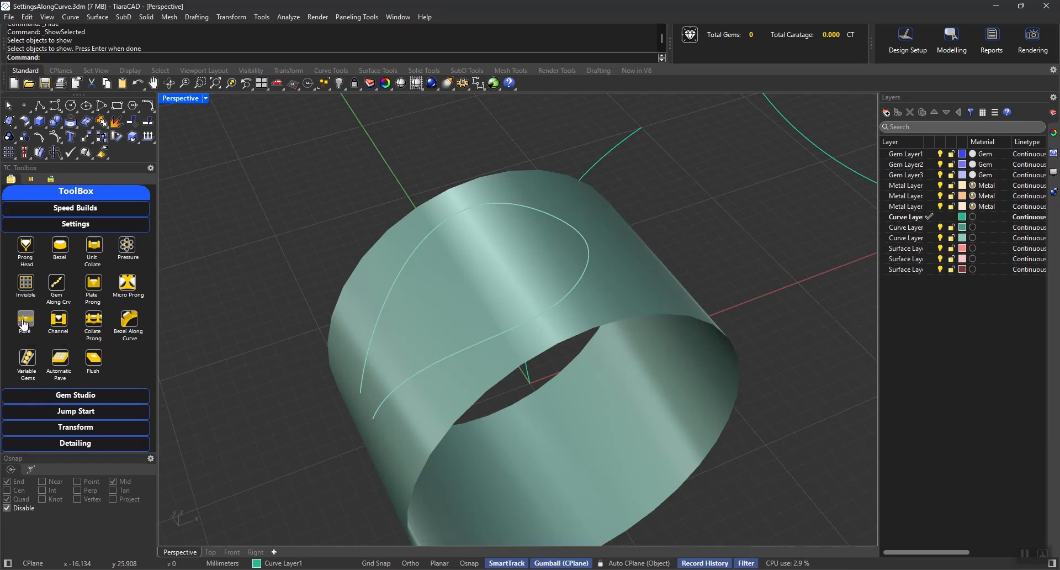
click(577, 270)
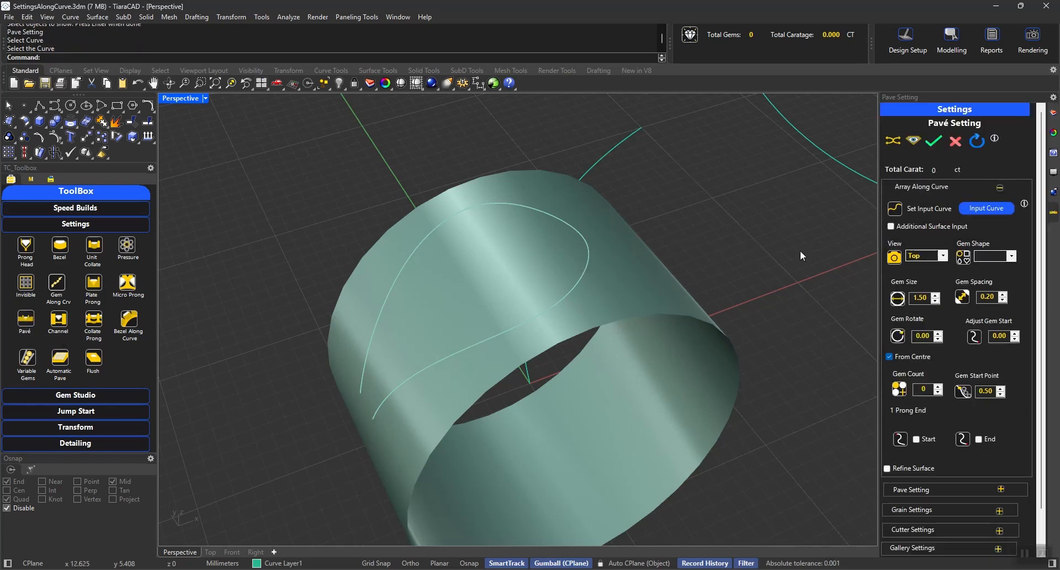
Set the gem size to 1.20 and preview Round gems along the curve on the cylinder.
click(984, 266)
double_click(925, 297)
text(1)
click(988, 258)
click(988, 265)
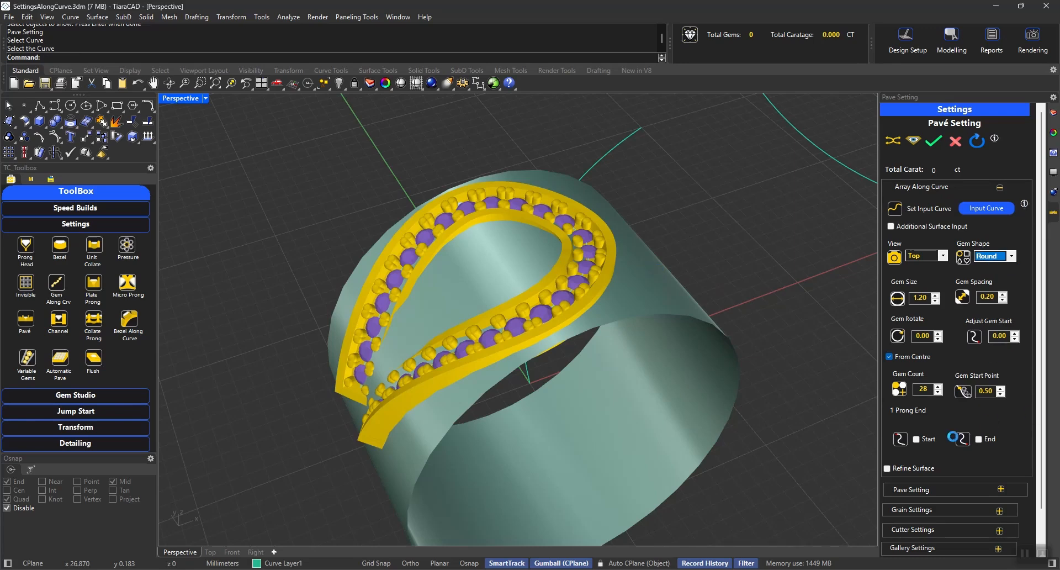
Disable Individual Prong in the pavé options of the new setting.
click(927, 190)
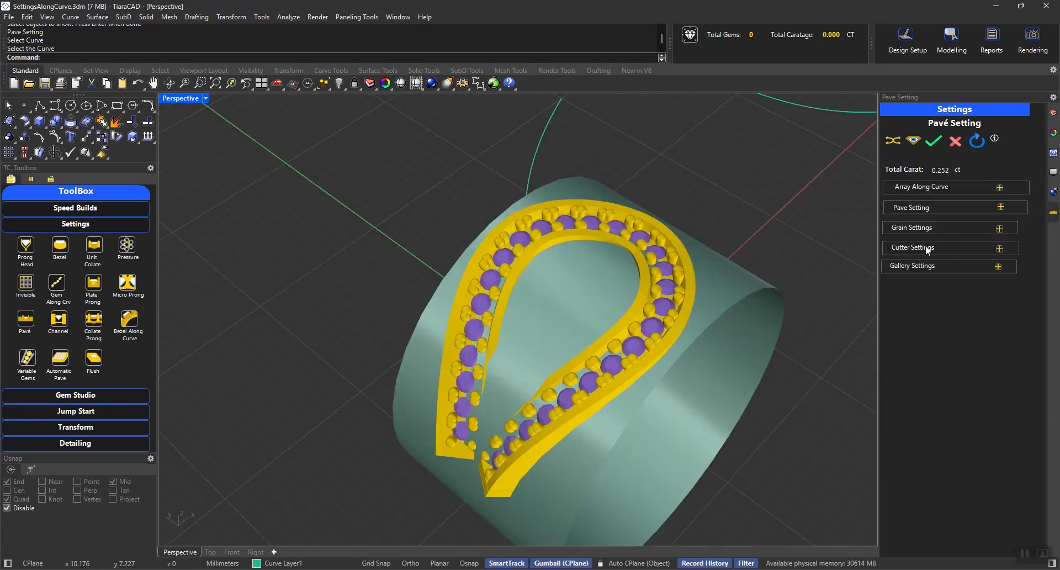
click(920, 228)
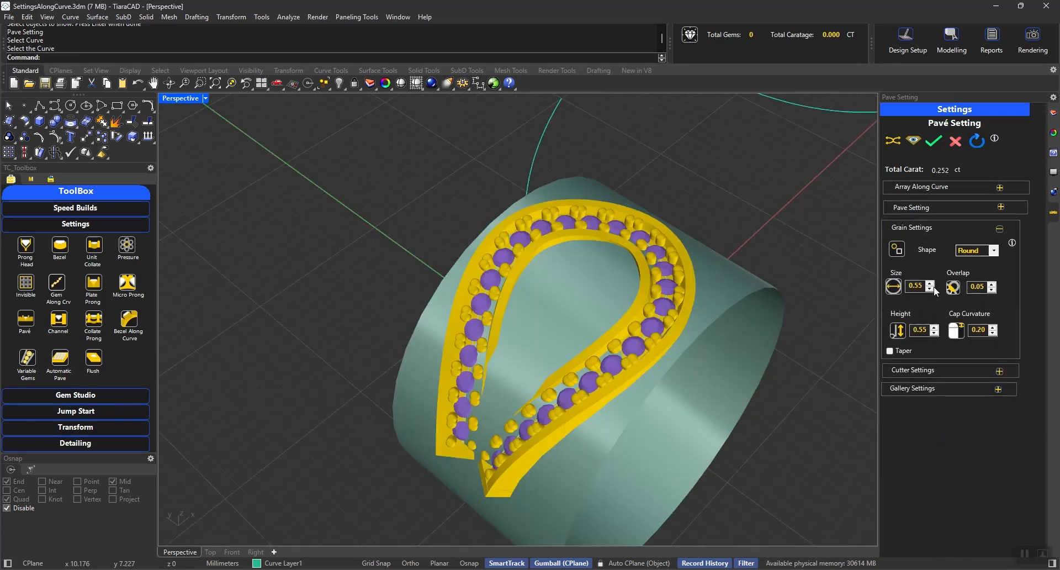
click(918, 207)
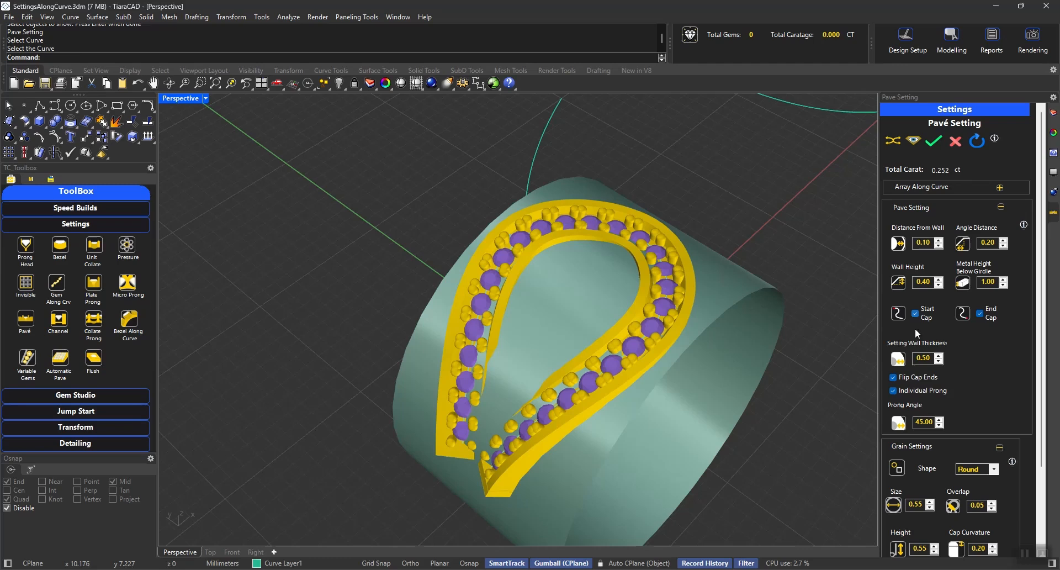
click(916, 391)
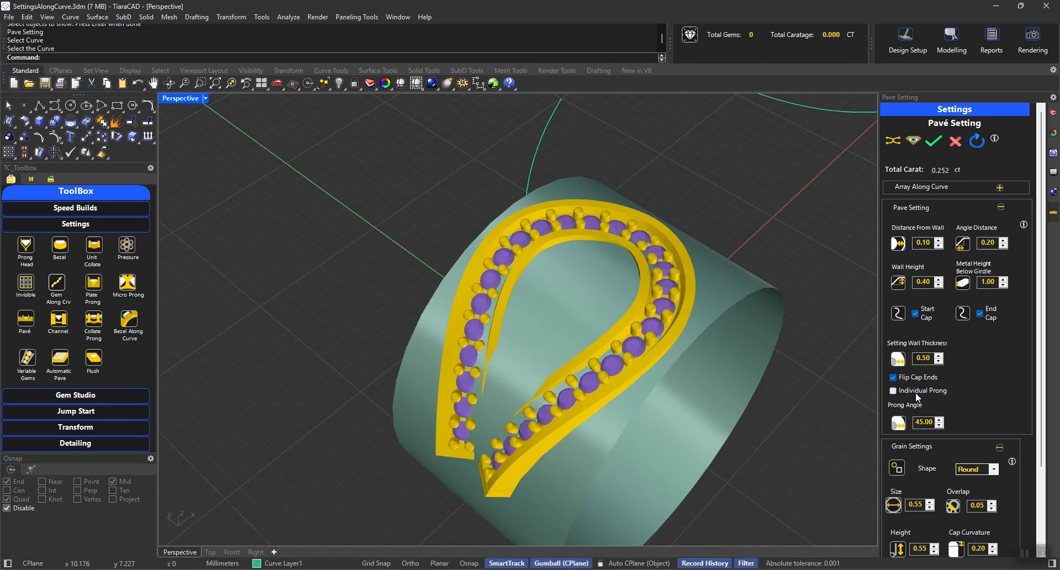
click(931, 205)
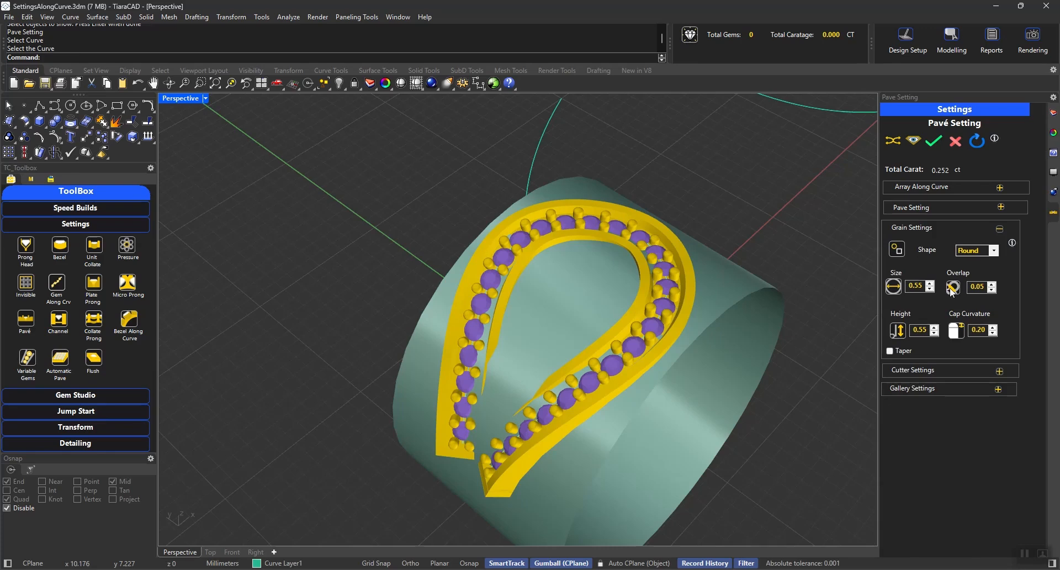
Enable Additional Surface Input and assign the cylindrical surface so the setting follows it.
scroll(642, 369, up, 10)
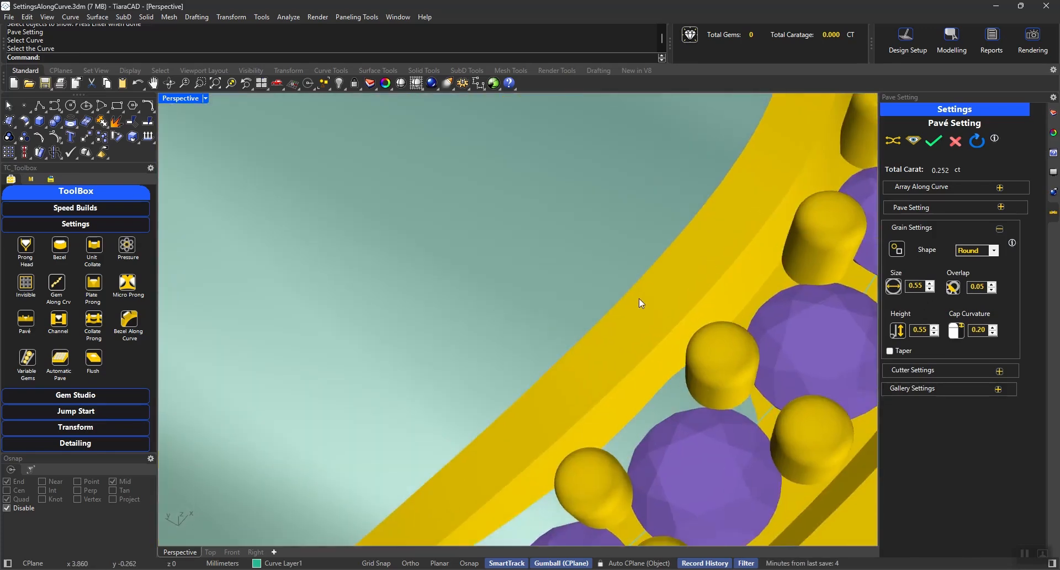
scroll(638, 298, down, 5)
scroll(691, 324, down, 5)
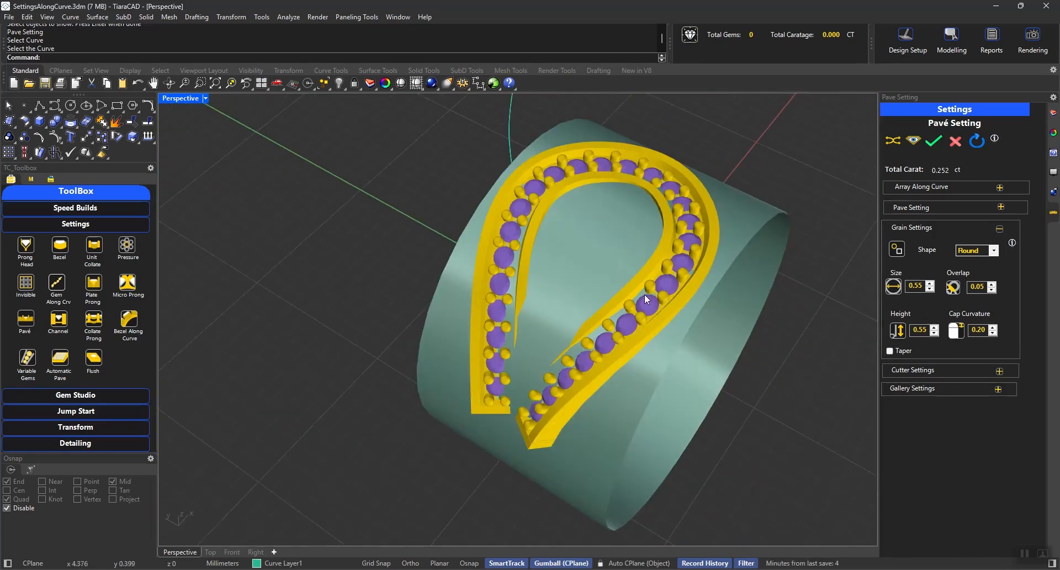
click(933, 186)
click(906, 227)
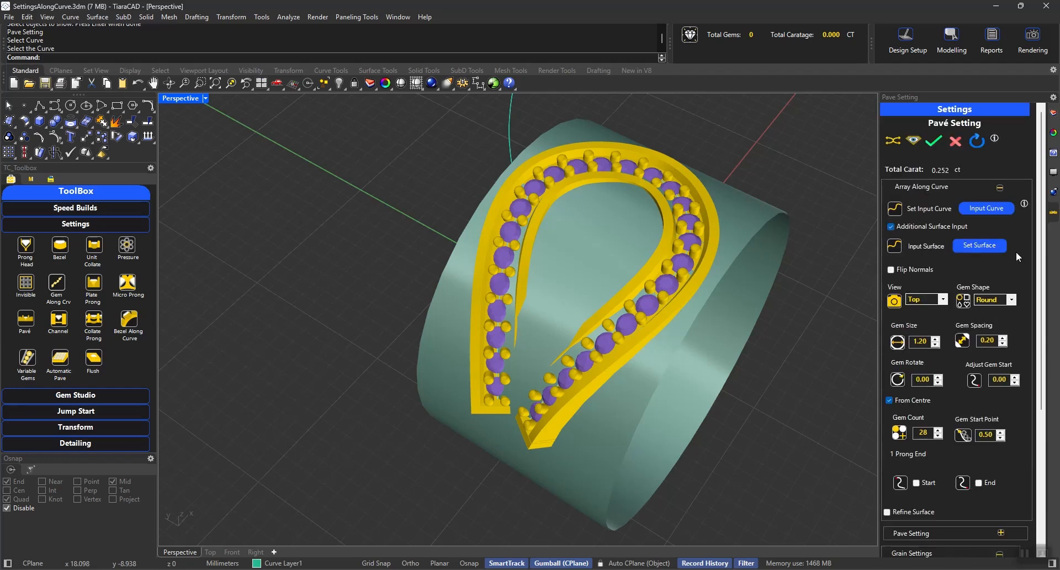
click(978, 245)
click(744, 235)
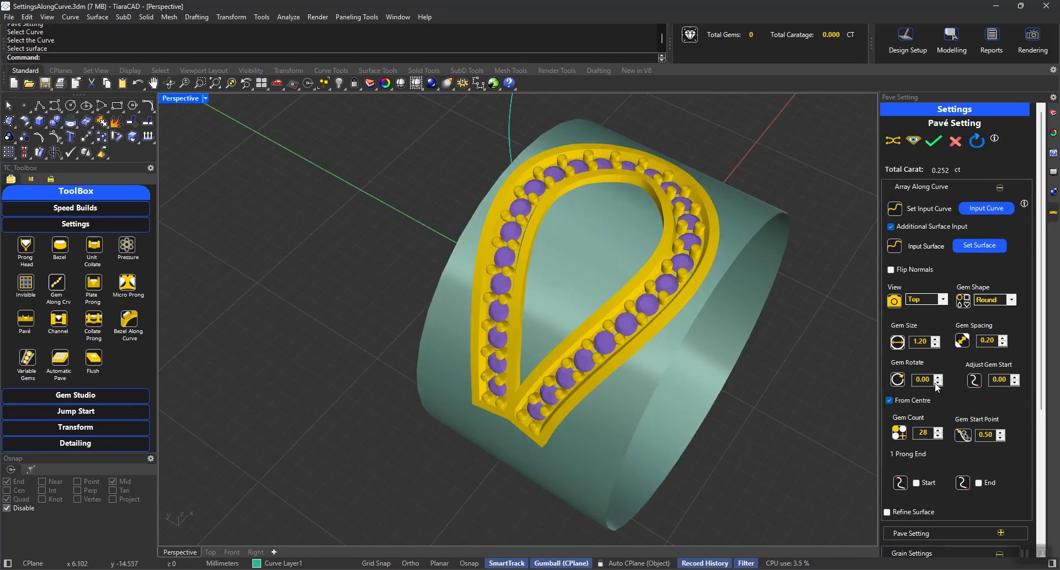
Set the metal height below girdle to 0.70 and generate the pavé setting on the cylinder.
click(932, 189)
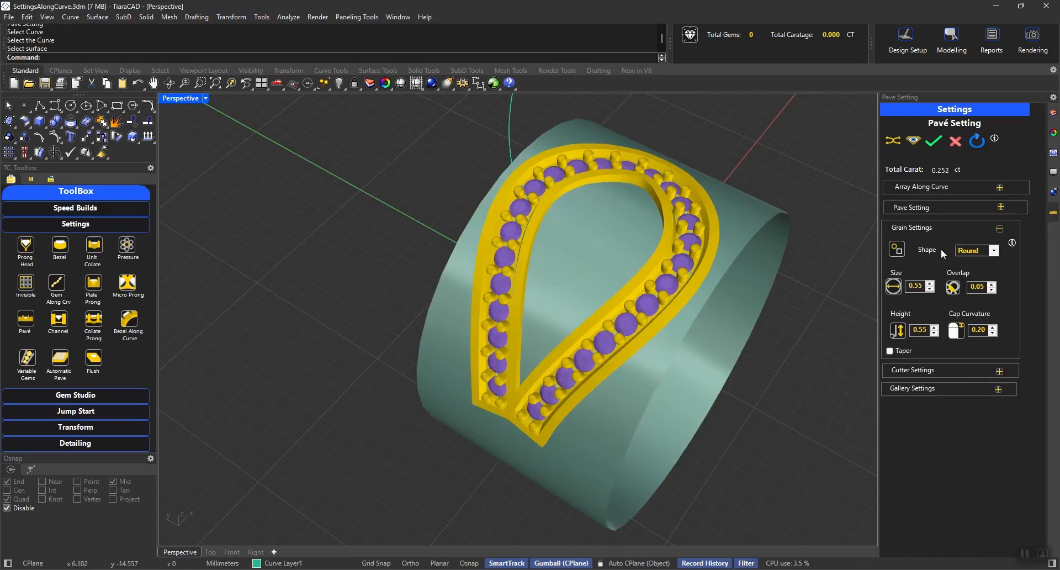
click(942, 206)
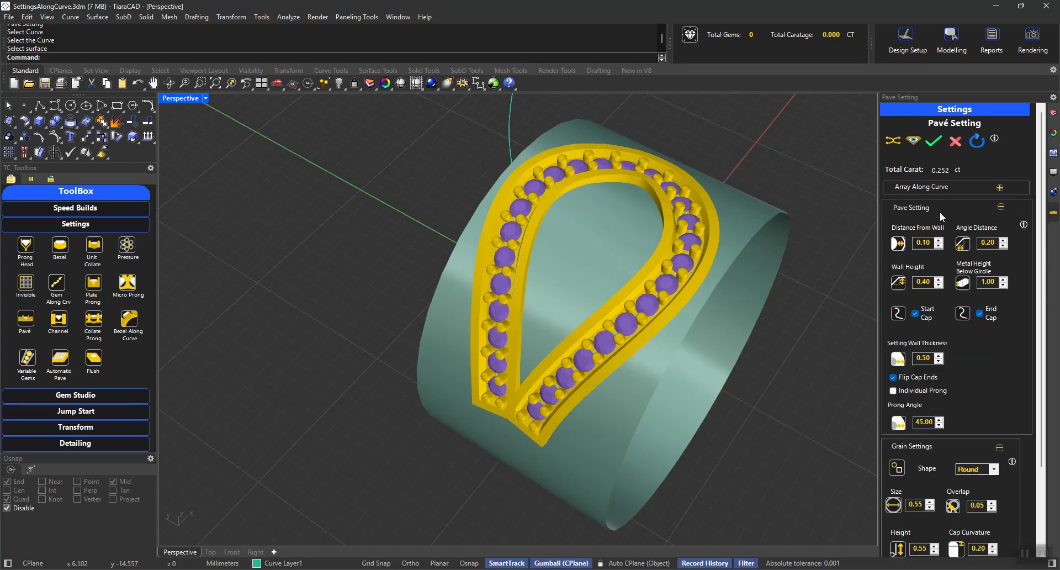
double_click(988, 282)
key(BackSpace)
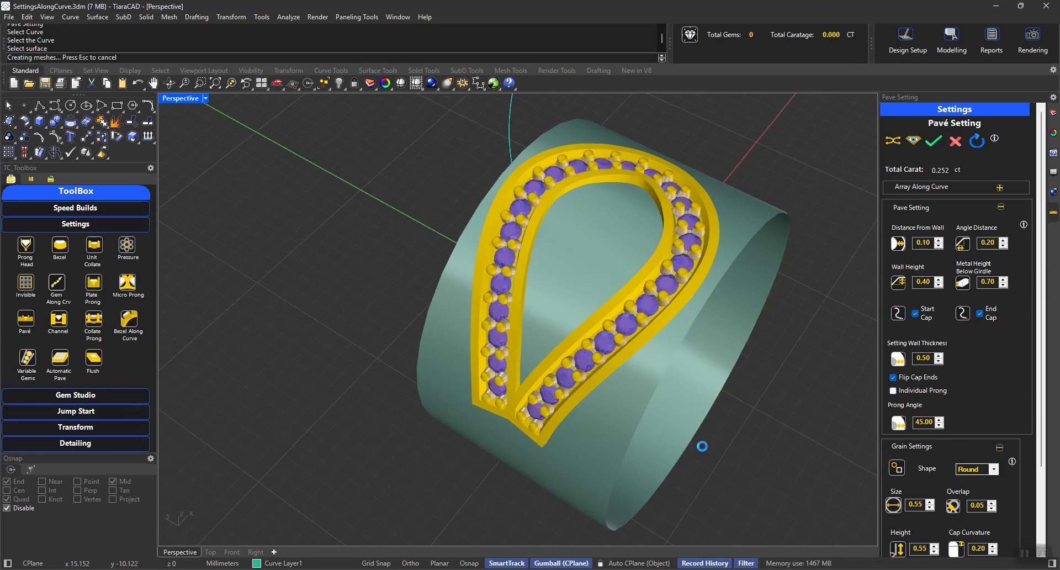
Hide the cylindrical surface beneath the generated pavé setting.
right_drag(710, 422, 720, 375)
click(736, 240)
key(ctrl+h)
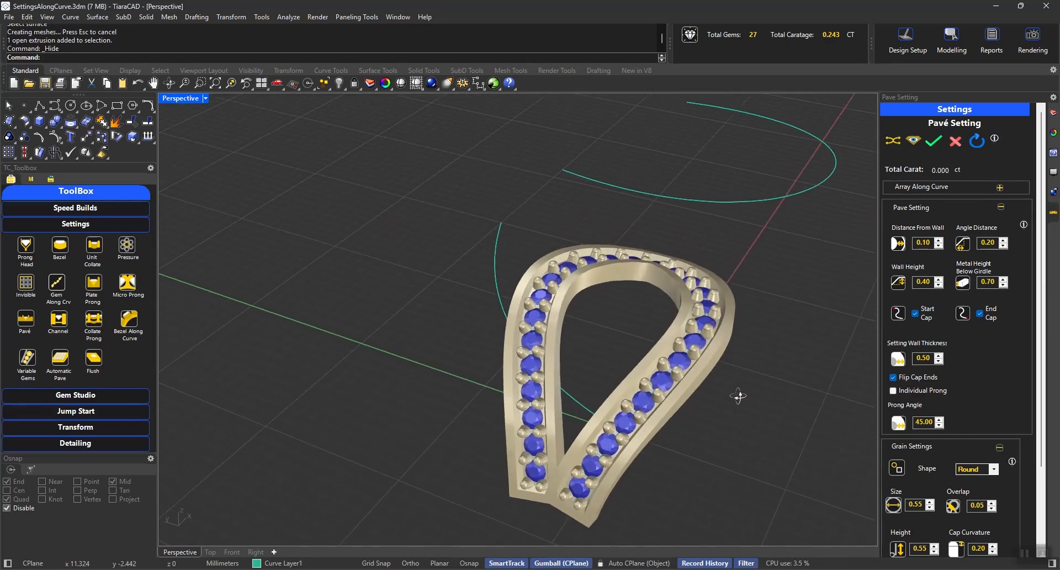